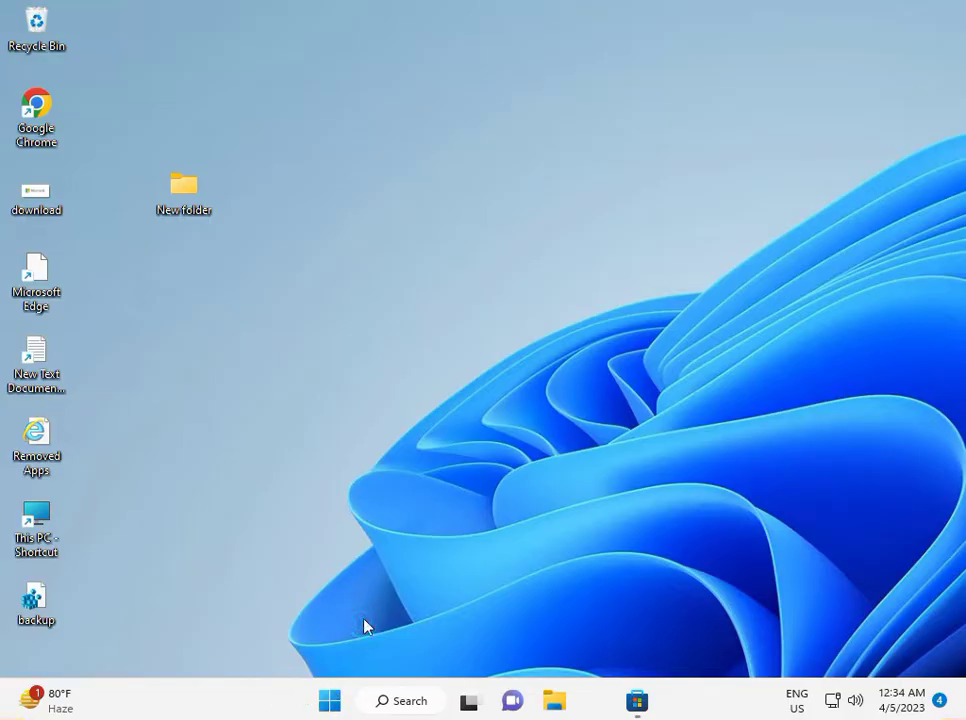
Launch the Services console by running services.msc from the Run dialog found via Start search
{"action": "key", "text": "super+r"}
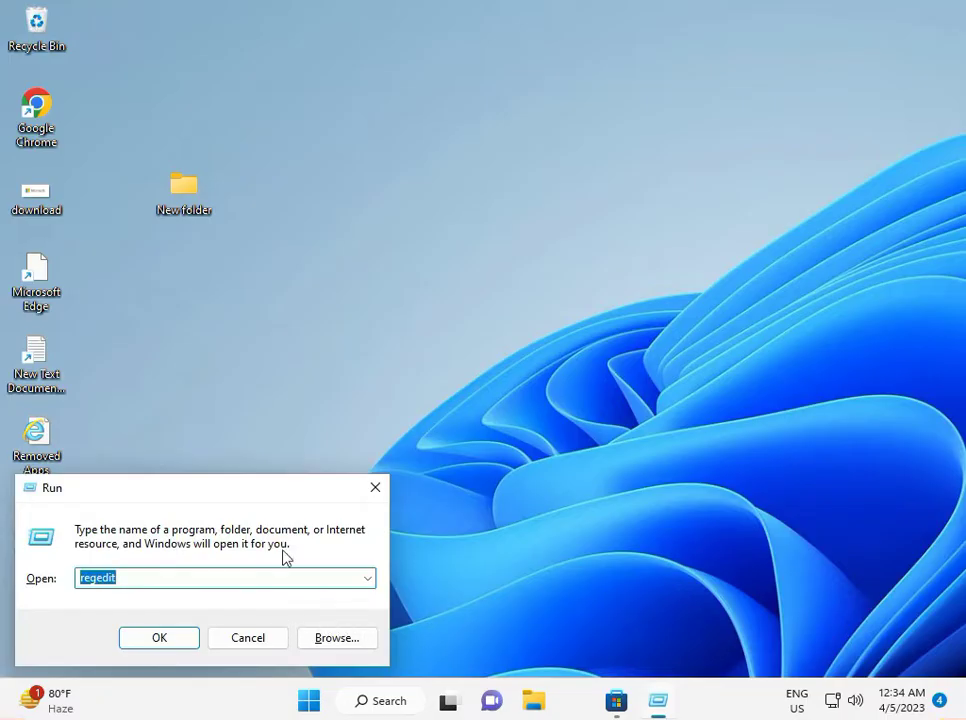
{"action": "left_click", "coordinate": [375, 487]}
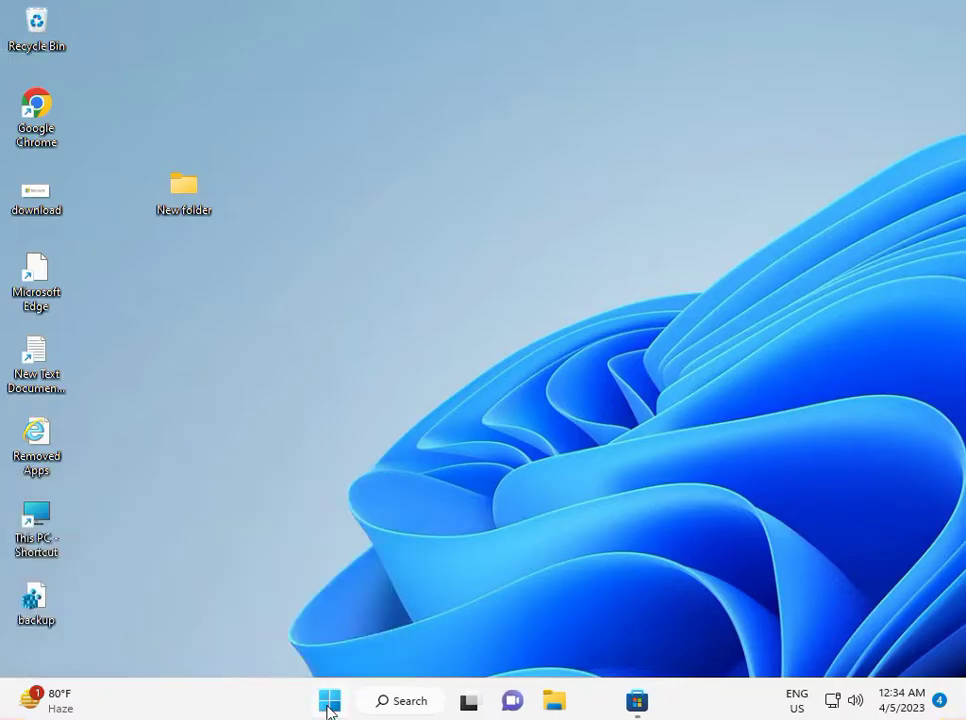
{"action": "left_click", "coordinate": [329, 703]}
{"action": "type", "text": "run"}
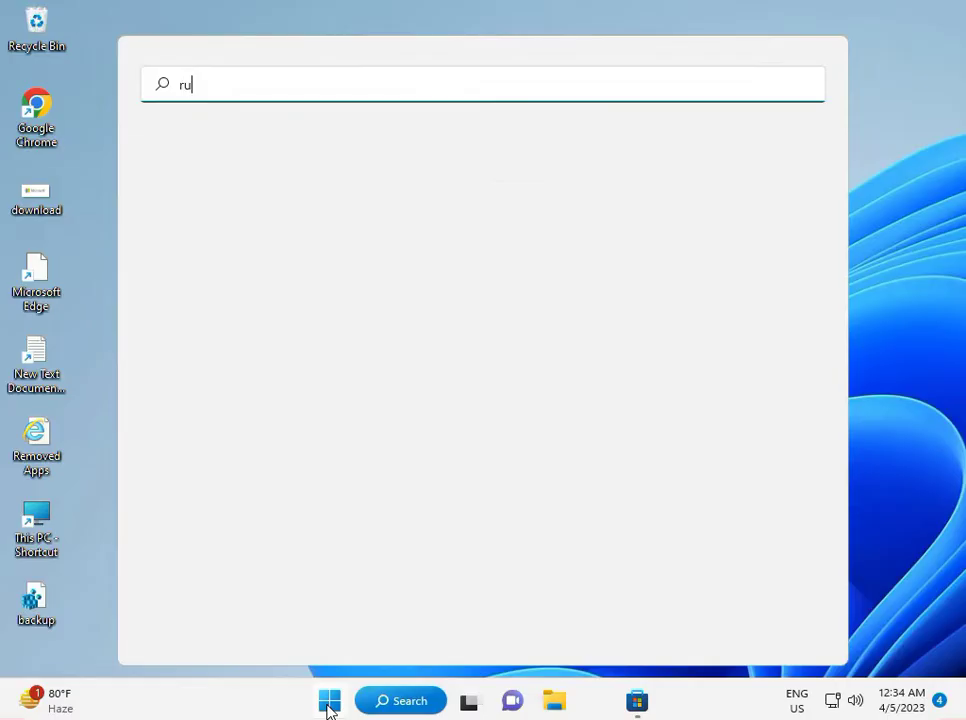
{"action": "left_click", "coordinate": [232, 224]}
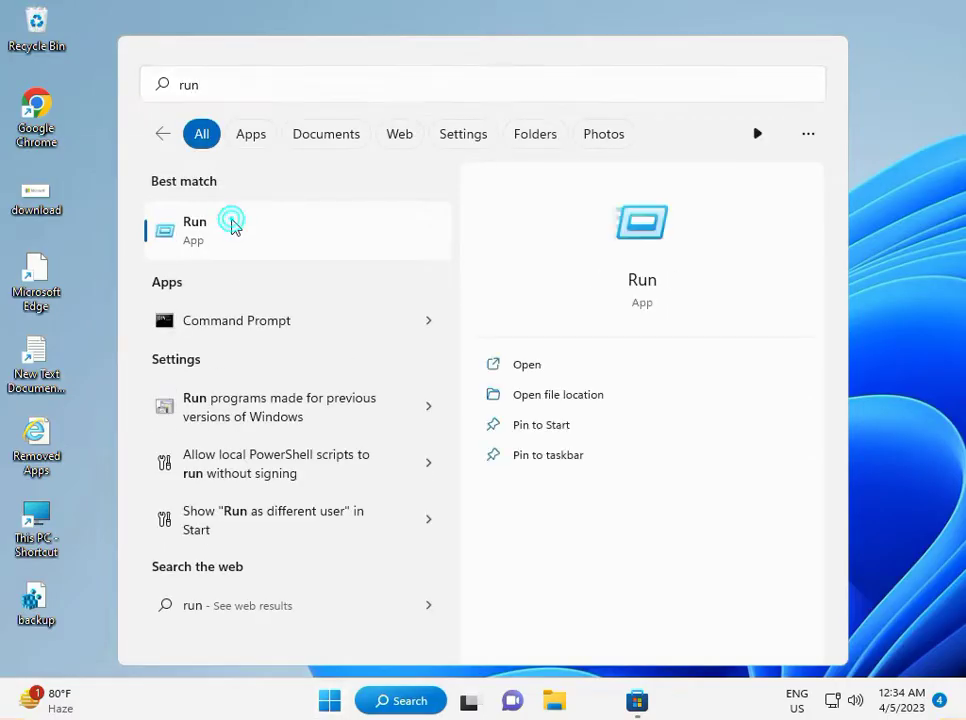
{"action": "type", "text": "se"}
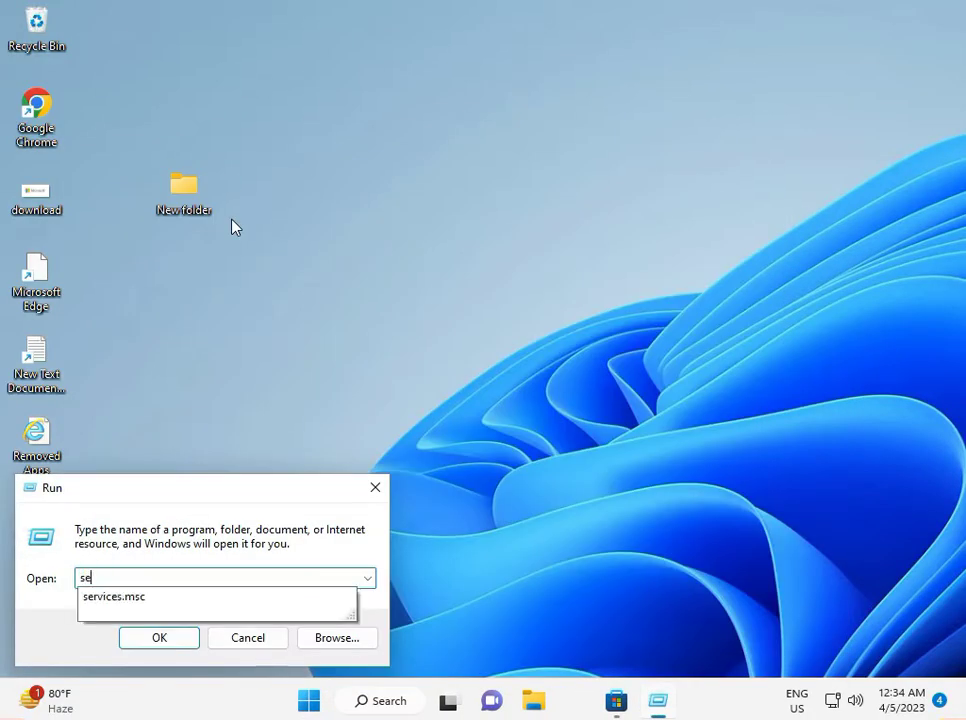
{"action": "left_click", "coordinate": [130, 597]}
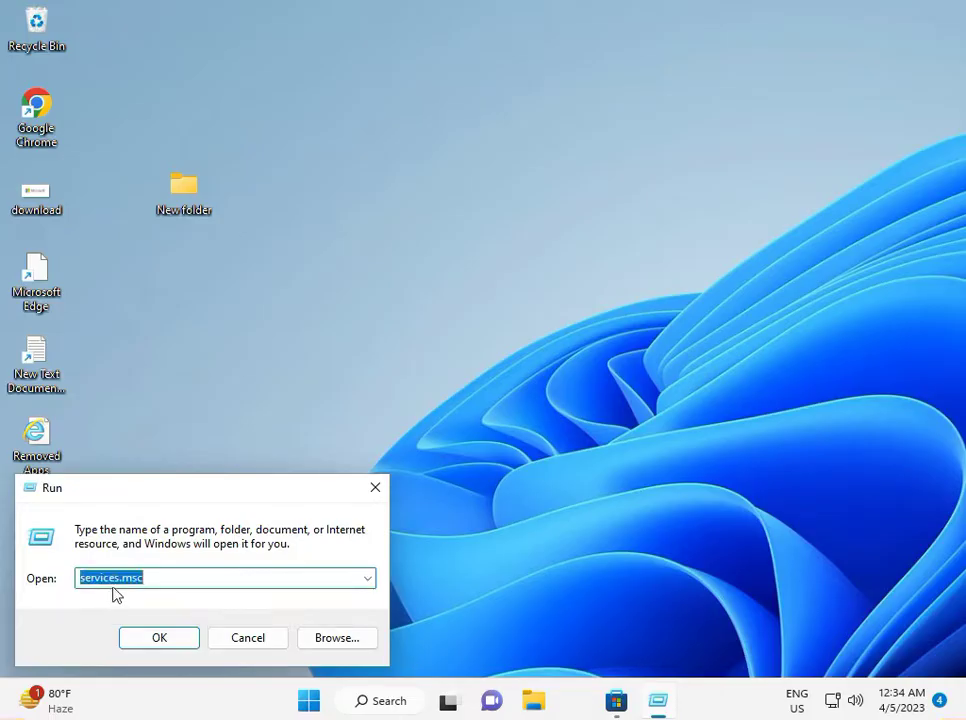
{"action": "left_click", "coordinate": [159, 637]}
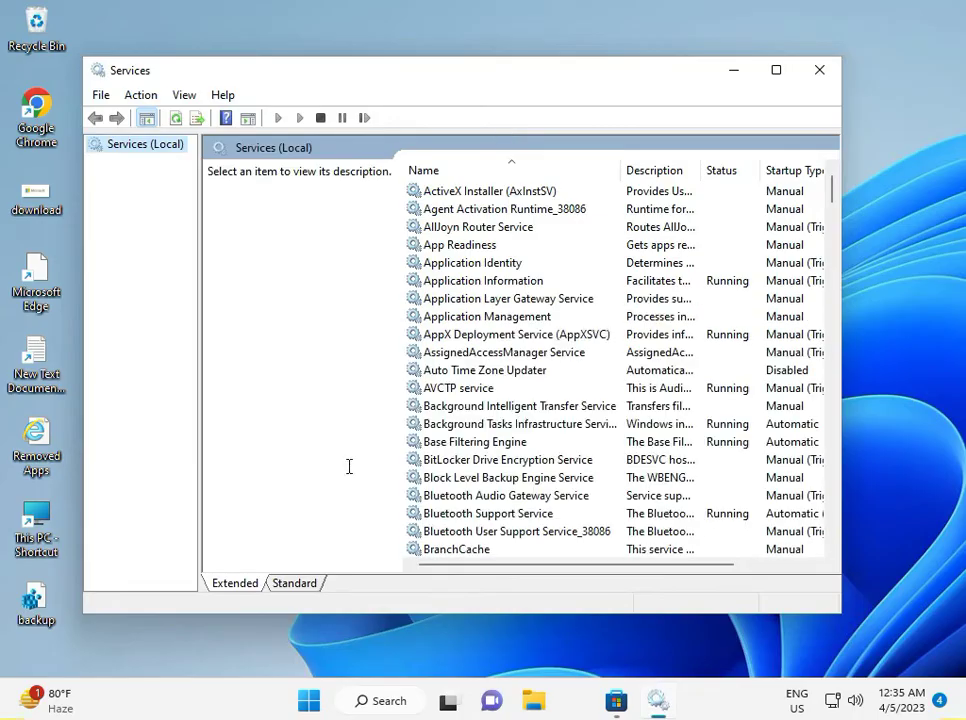
Select the Windows Update service in the Services list
{"action": "left_click", "coordinate": [470, 405]}
{"action": "key", "text": "w"}
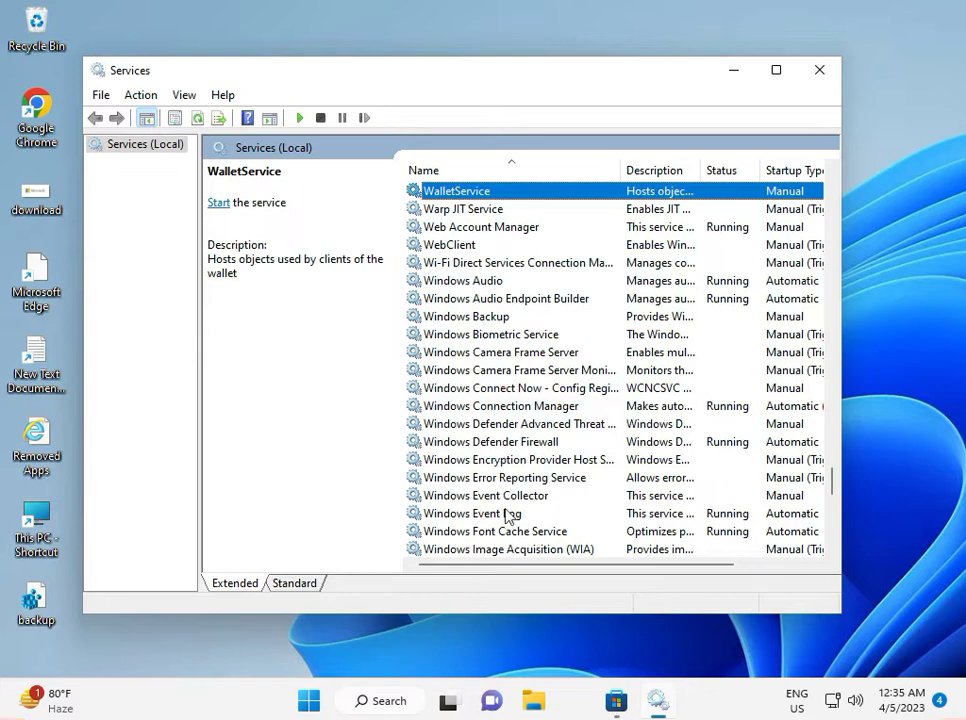
{"action": "scroll", "coordinate": [511, 483], "scroll_direction": "down", "scroll_amount": 4}
{"action": "scroll", "coordinate": [511, 483], "scroll_direction": "down", "scroll_amount": 4}
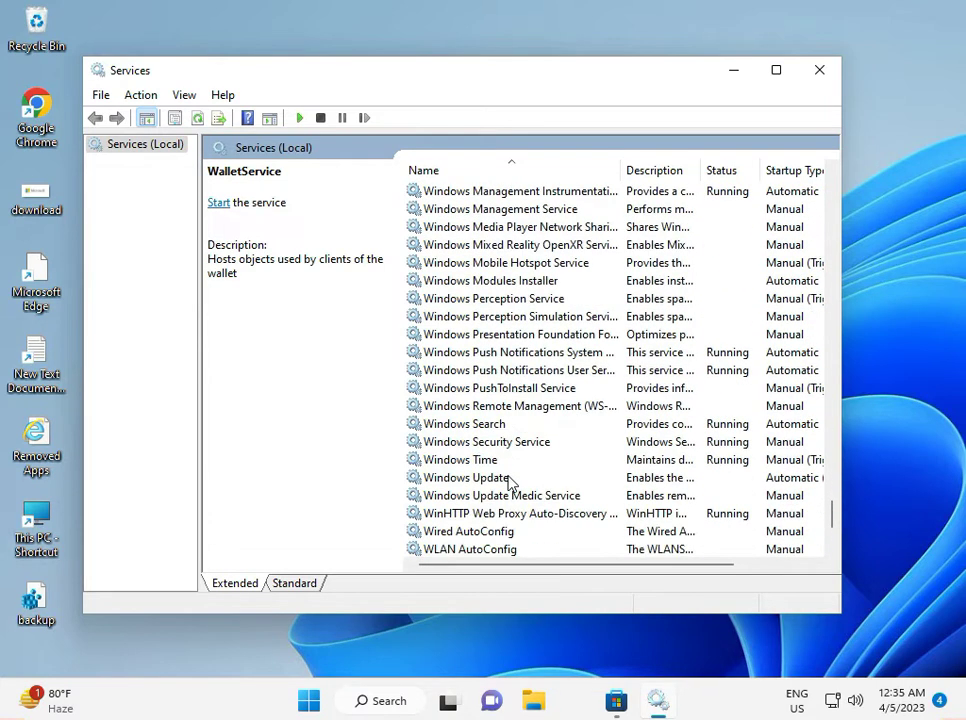
{"action": "left_click", "coordinate": [508, 479]}
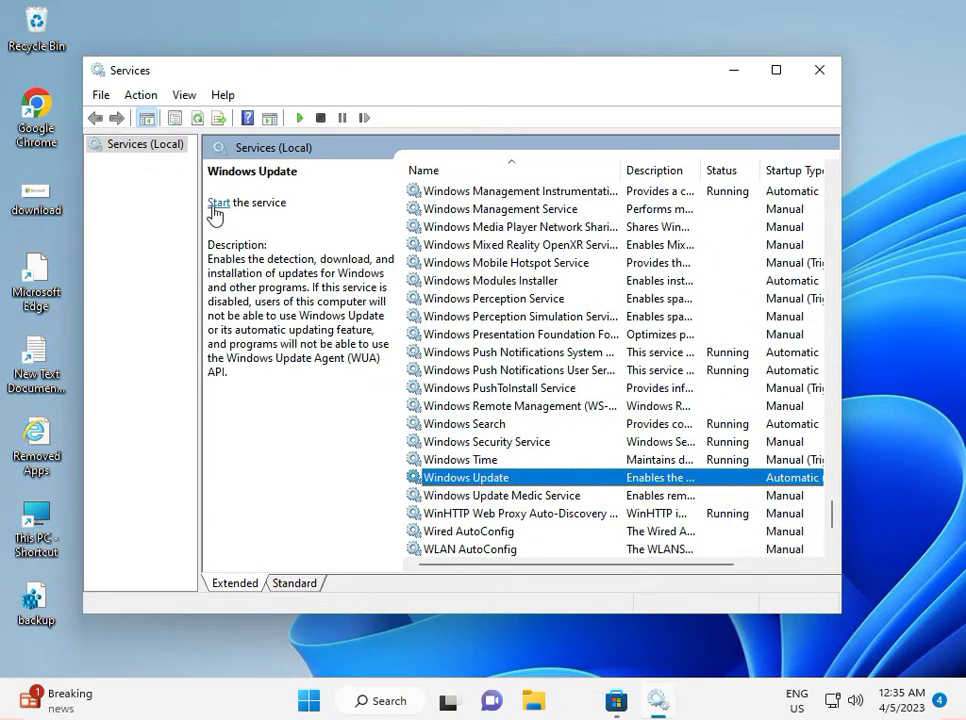
Set Windows Update to Automatic startup, start it, apply, and close Services
{"action": "double_click", "coordinate": [520, 477]}
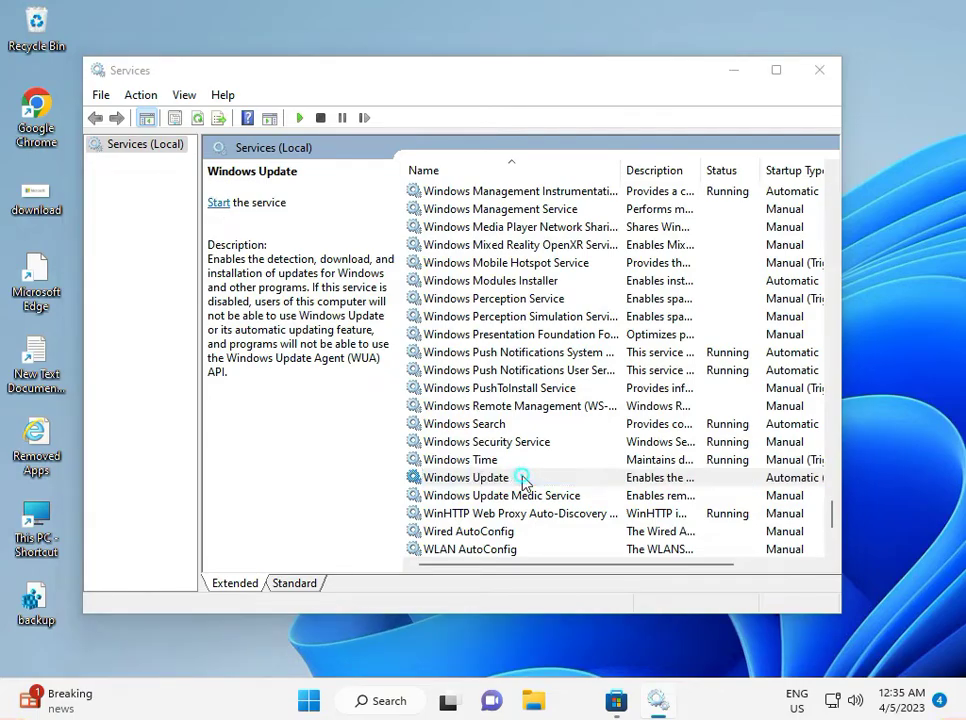
{"action": "left_click", "coordinate": [390, 328]}
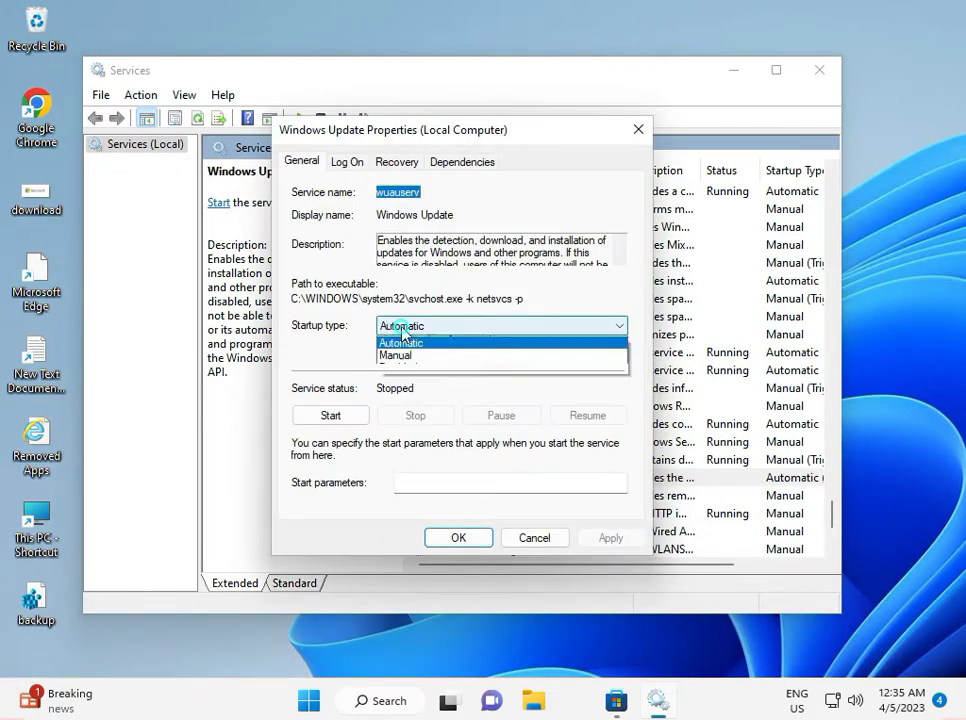
{"action": "left_click", "coordinate": [403, 357]}
{"action": "left_click", "coordinate": [347, 416]}
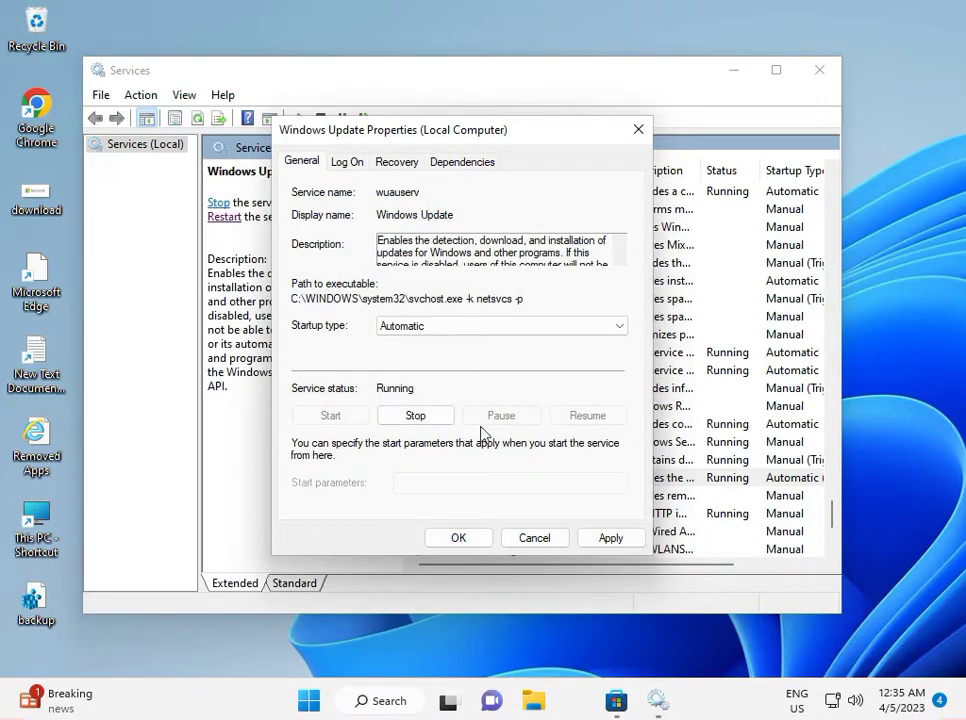
{"action": "left_click", "coordinate": [605, 538]}
{"action": "left_click", "coordinate": [456, 540]}
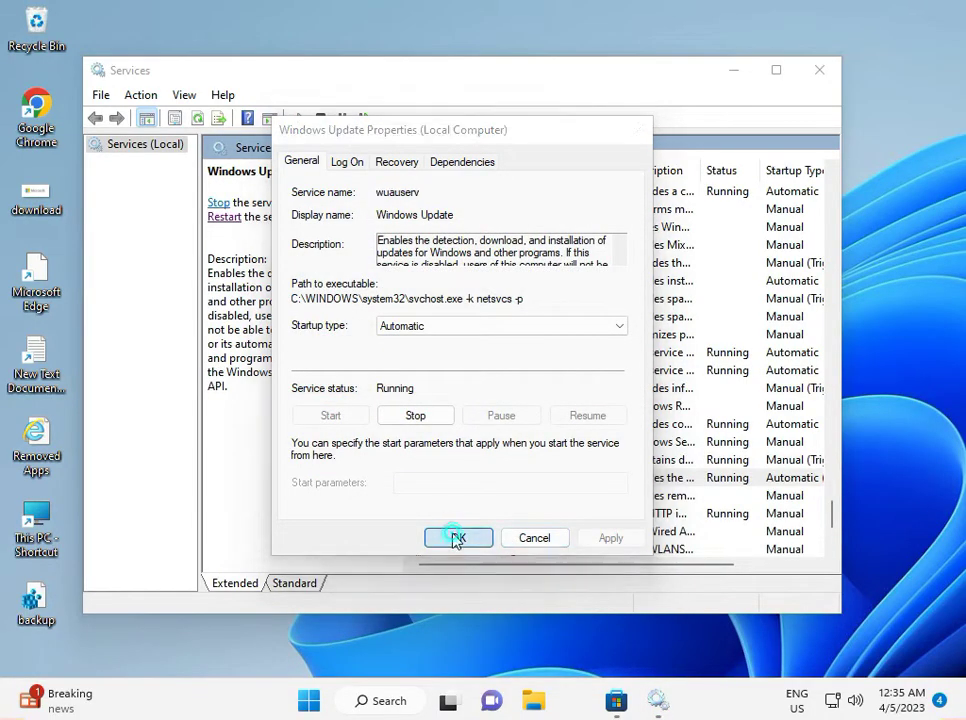
{"action": "left_click", "coordinate": [827, 80]}
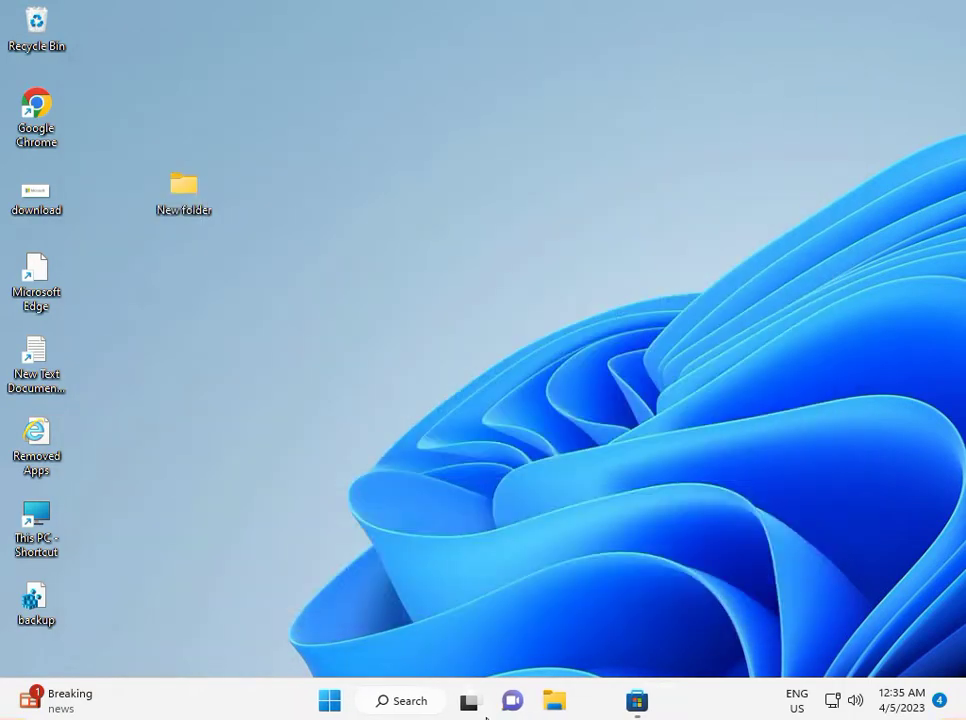
Open Run from a Start search for 'run' and begin entering wsreset.exe
{"action": "mouse_move", "coordinate": [486, 716]}
{"action": "left_click", "coordinate": [324, 705]}
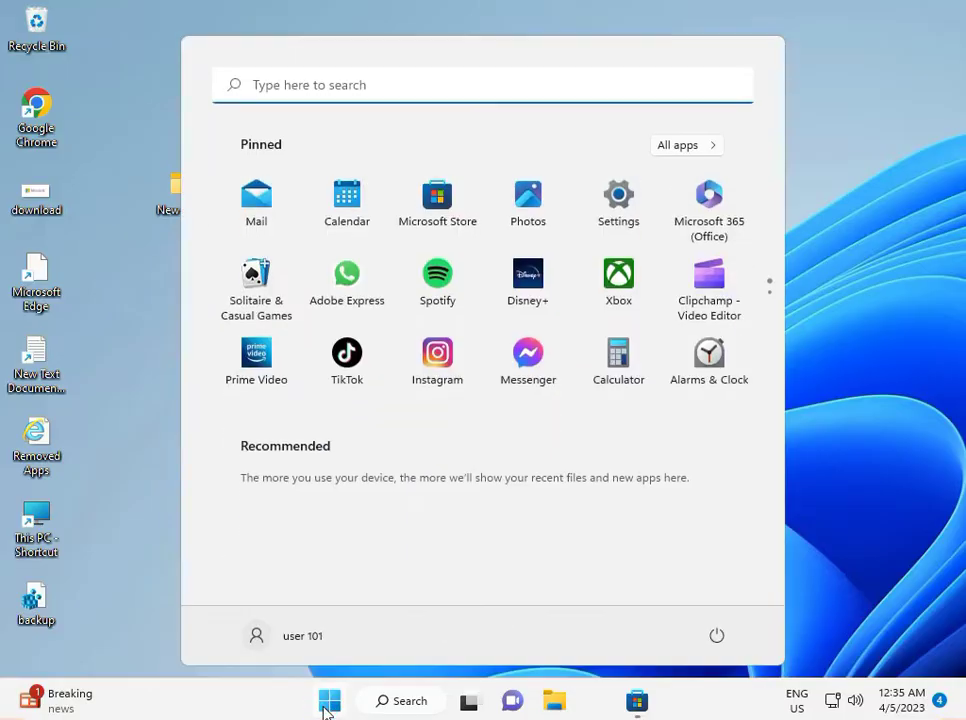
{"action": "type", "text": "run"}
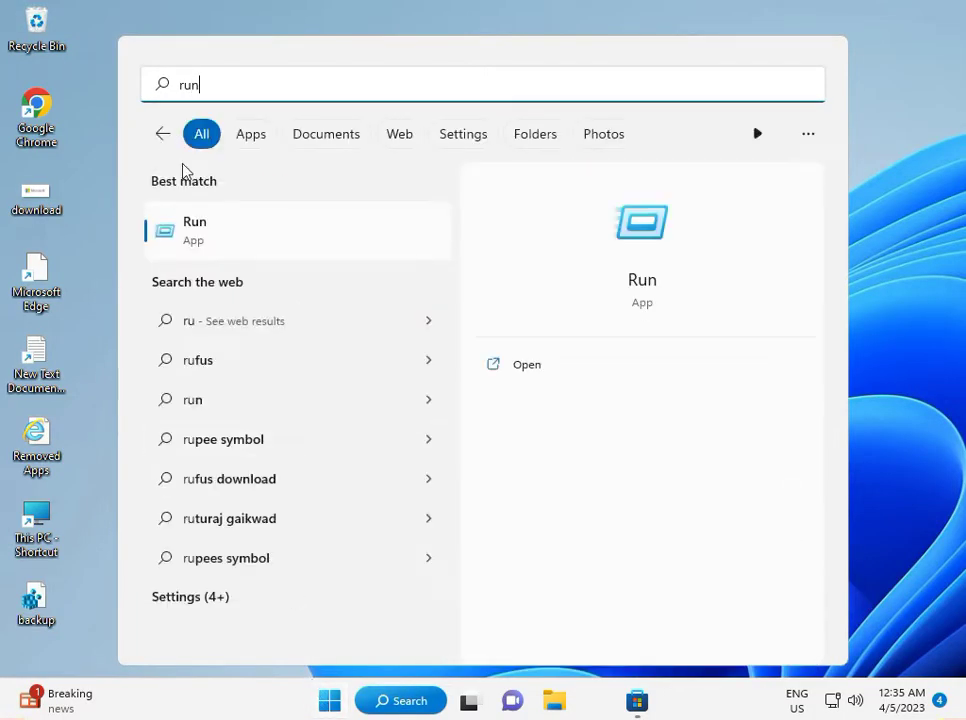
{"action": "key", "text": "Return"}
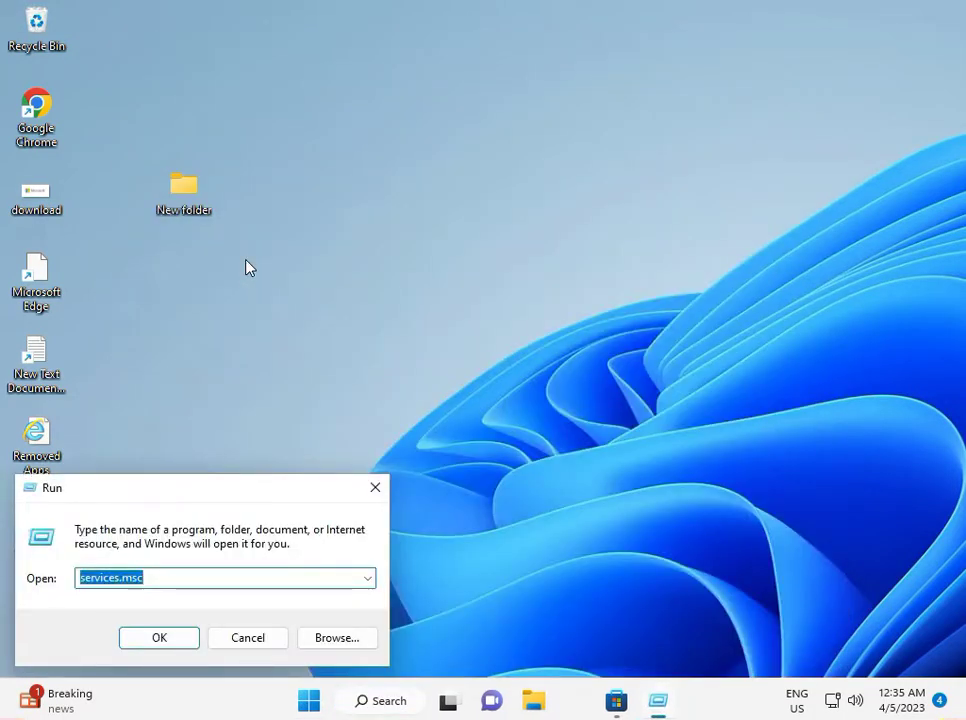
{"action": "type", "text": "w"}
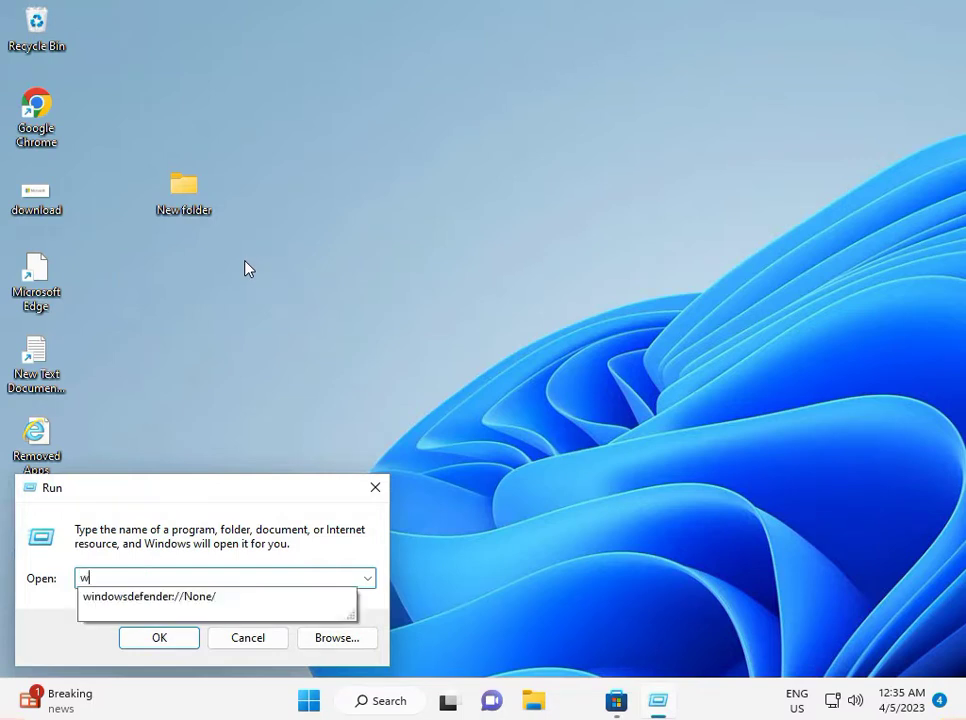
{"action": "type", "text": "s"}
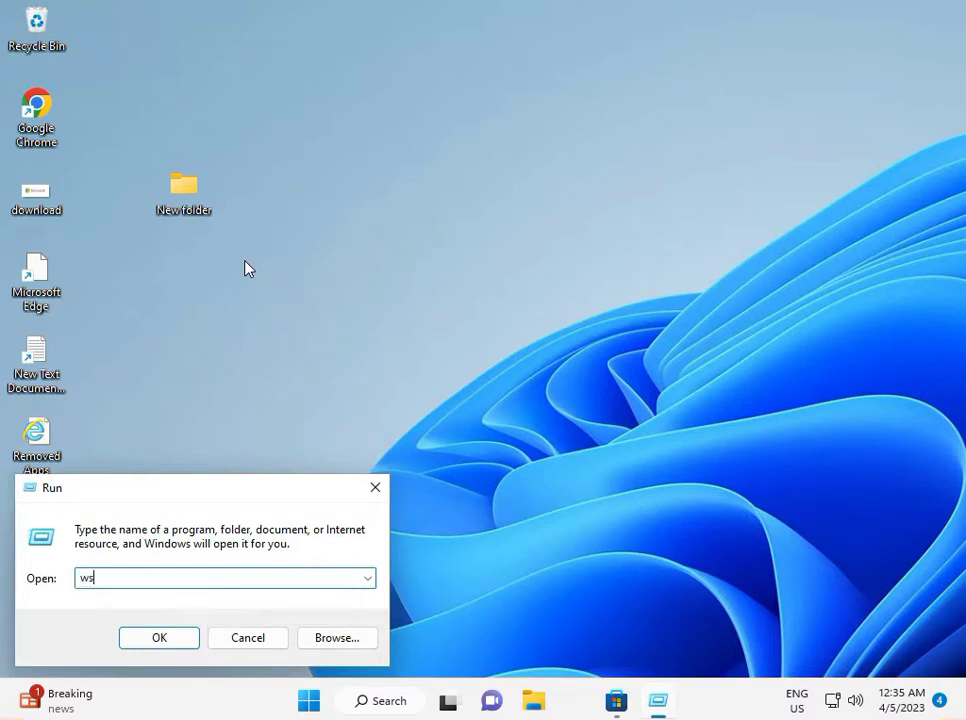
{"action": "type", "text": "re"}
Finish entering wsreset.exe, run it to reset the Store, then close Microsoft Store
{"action": "type", "text": "set.exe"}
{"action": "left_click", "coordinate": [176, 640]}
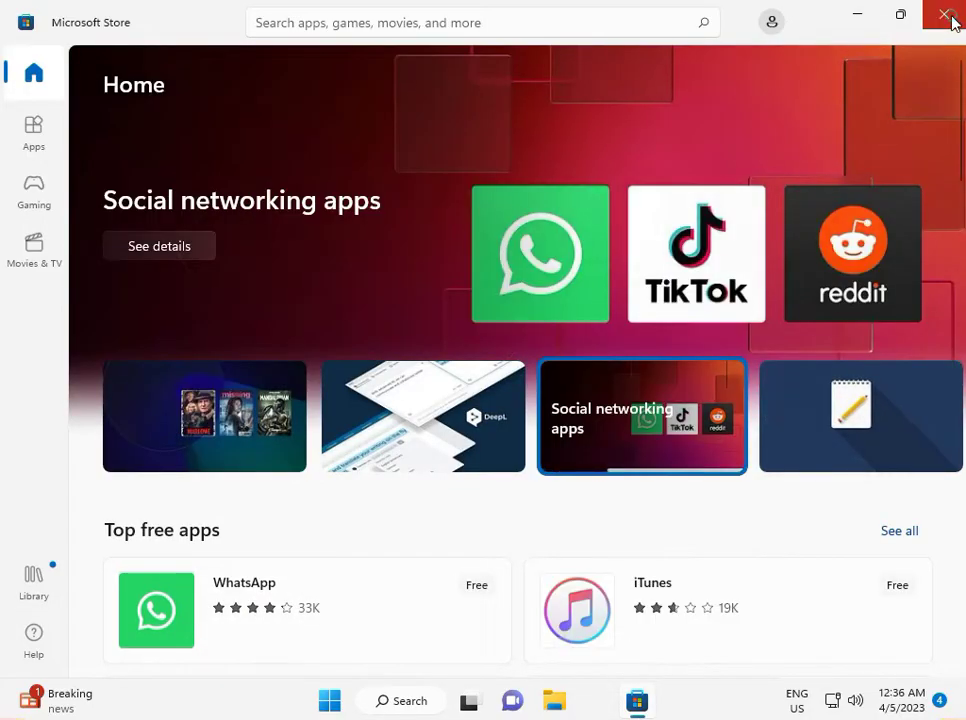
{"action": "left_click", "coordinate": [940, 14]}
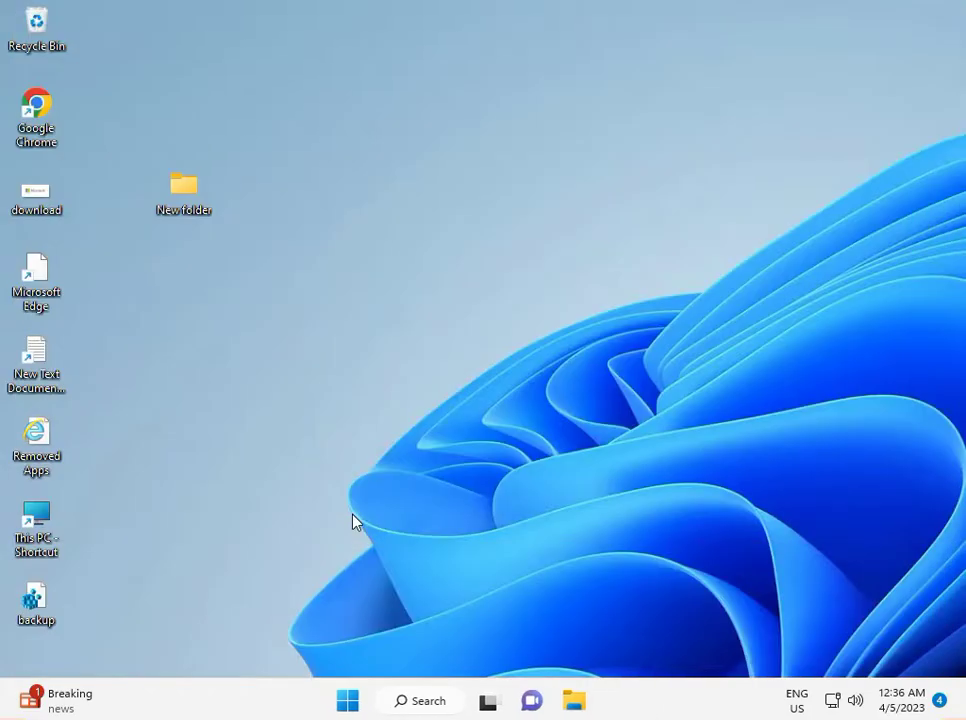
Open Settings on the Apps section's list of installed apps
{"action": "left_click", "coordinate": [349, 702]}
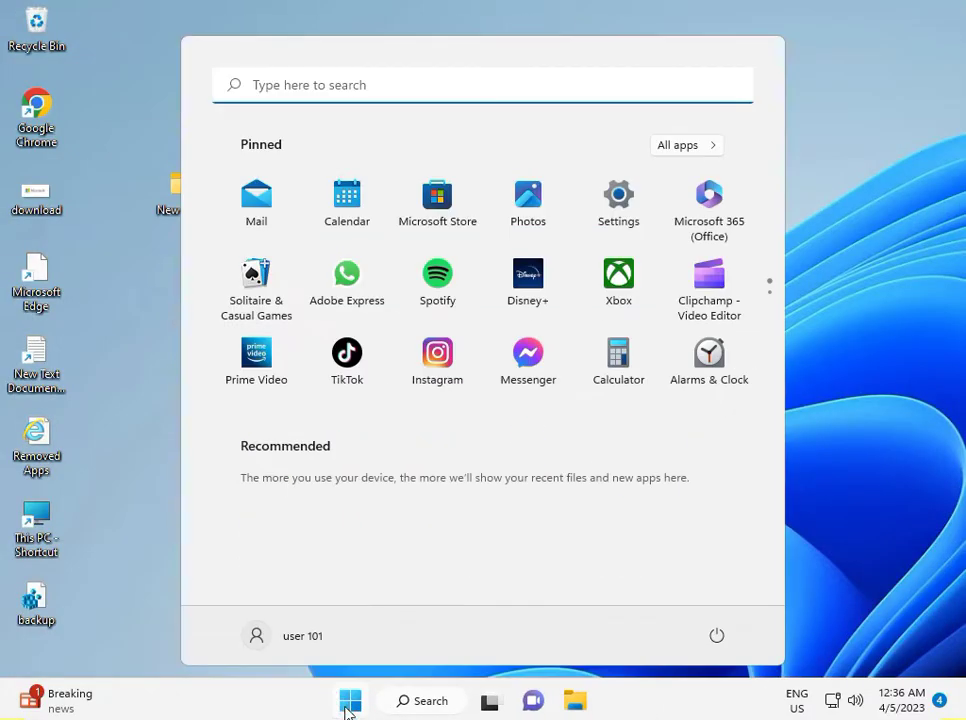
{"action": "left_click", "coordinate": [619, 202]}
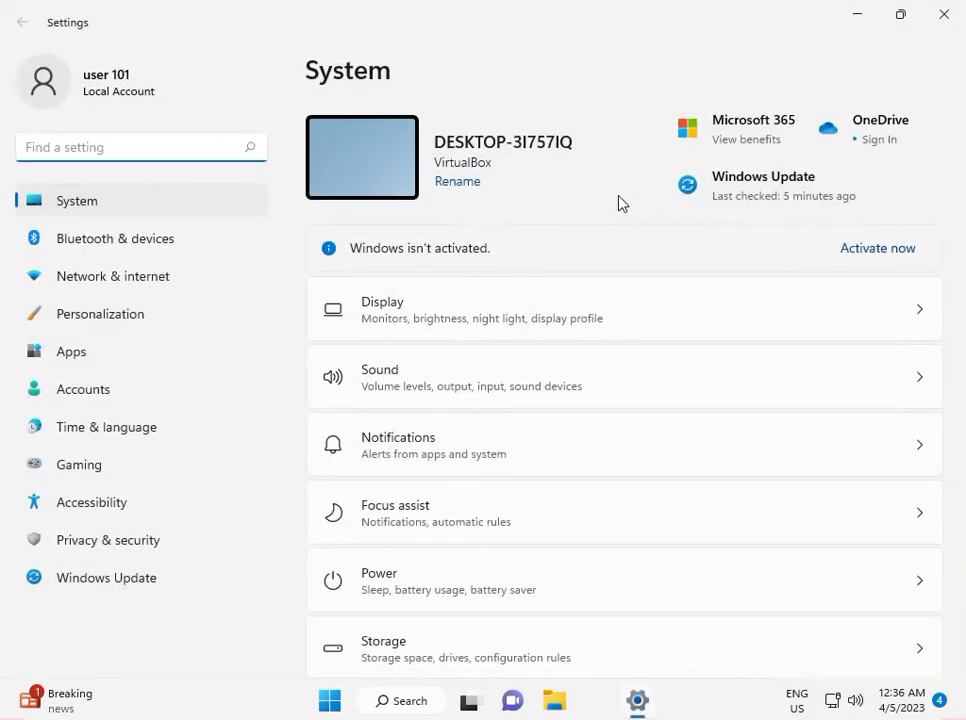
{"action": "left_click", "coordinate": [100, 357]}
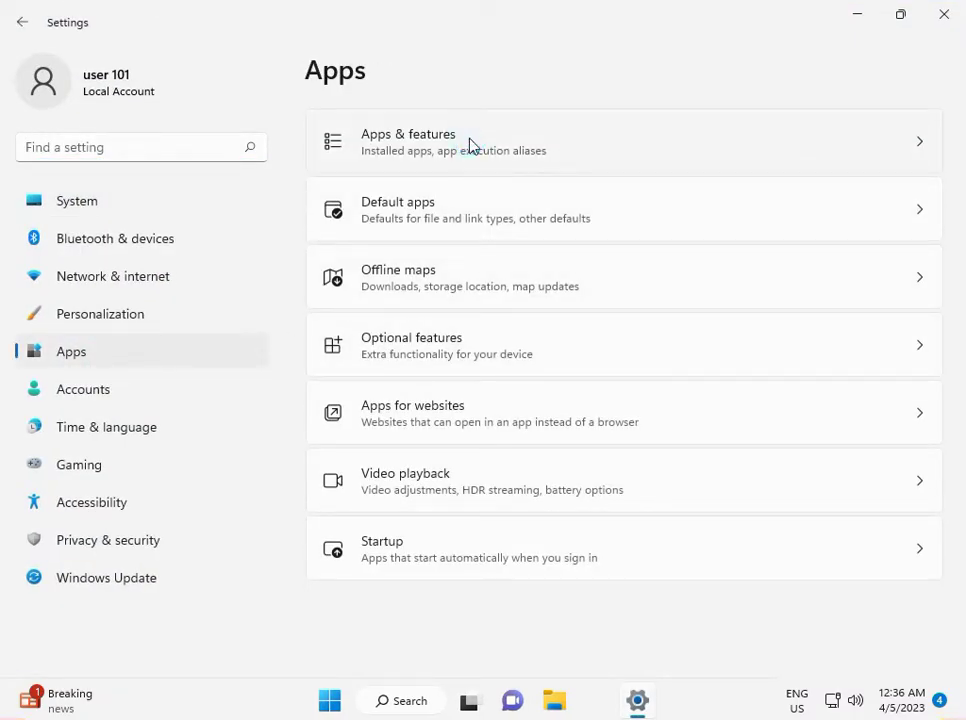
{"action": "left_click", "coordinate": [470, 145]}
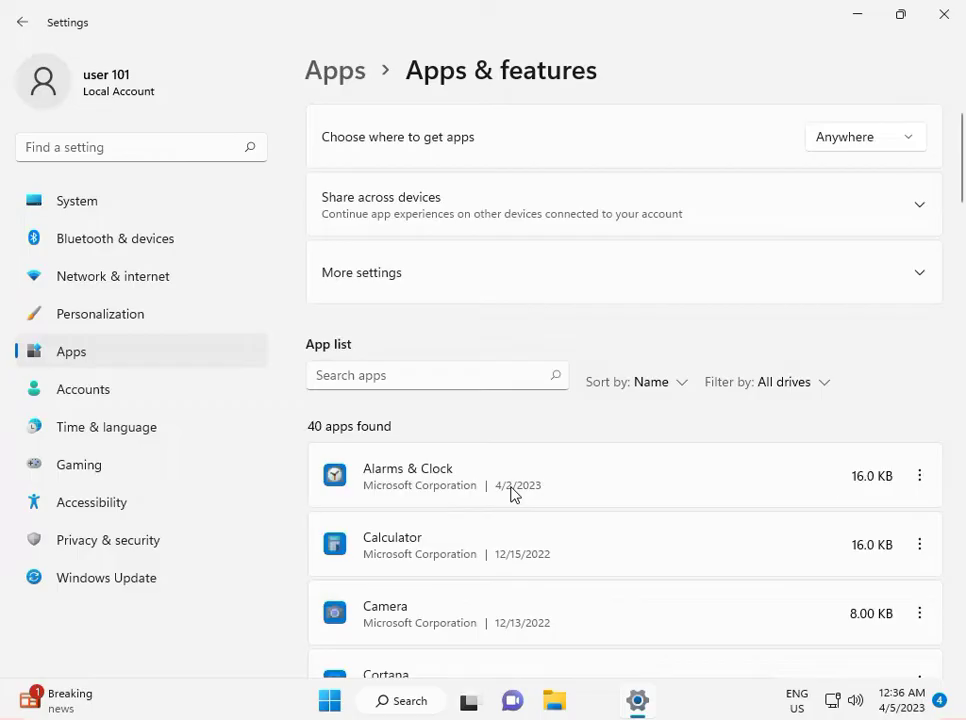
Scroll to Microsoft Store in the installed apps and open its options menu
{"action": "scroll", "coordinate": [510, 492], "scroll_direction": "down", "scroll_amount": 10}
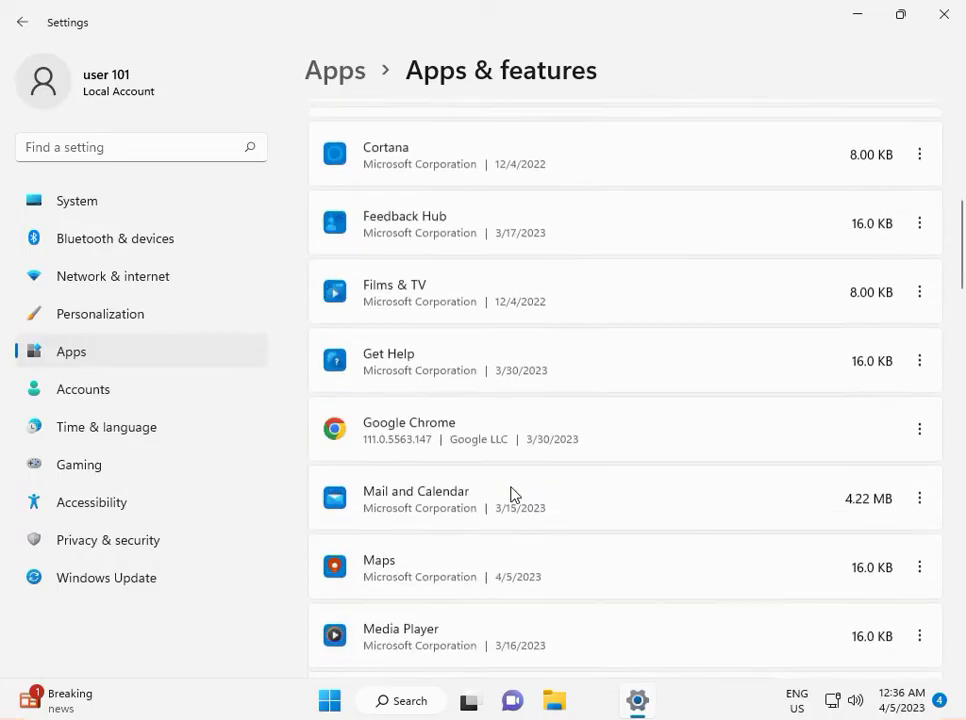
{"action": "scroll", "coordinate": [510, 492], "scroll_direction": "down", "scroll_amount": 5}
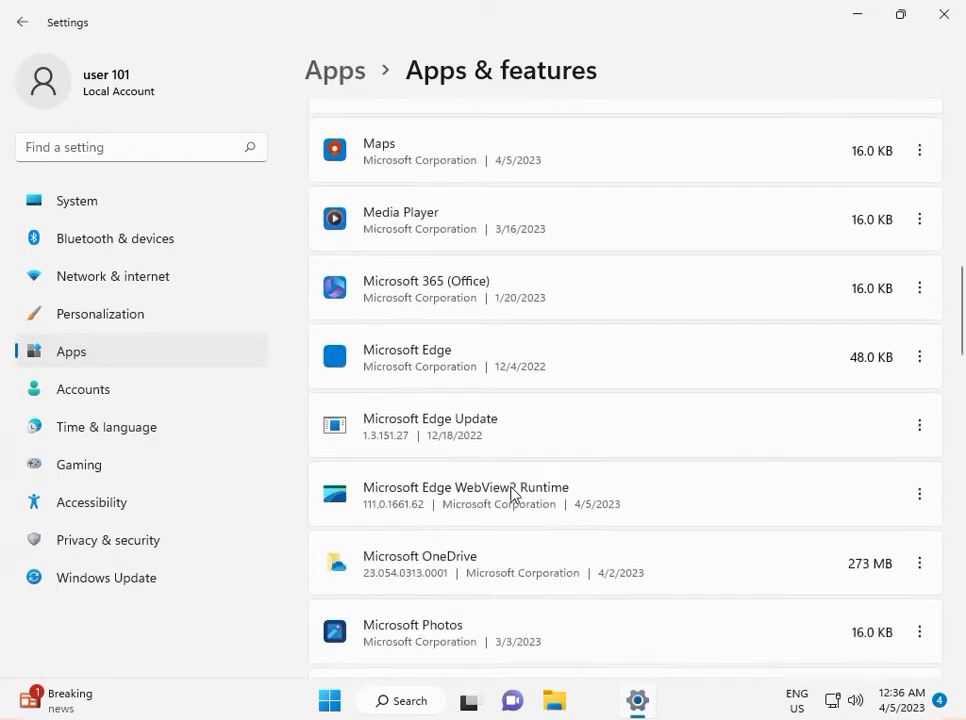
{"action": "scroll", "coordinate": [510, 492], "scroll_direction": "down", "scroll_amount": 5}
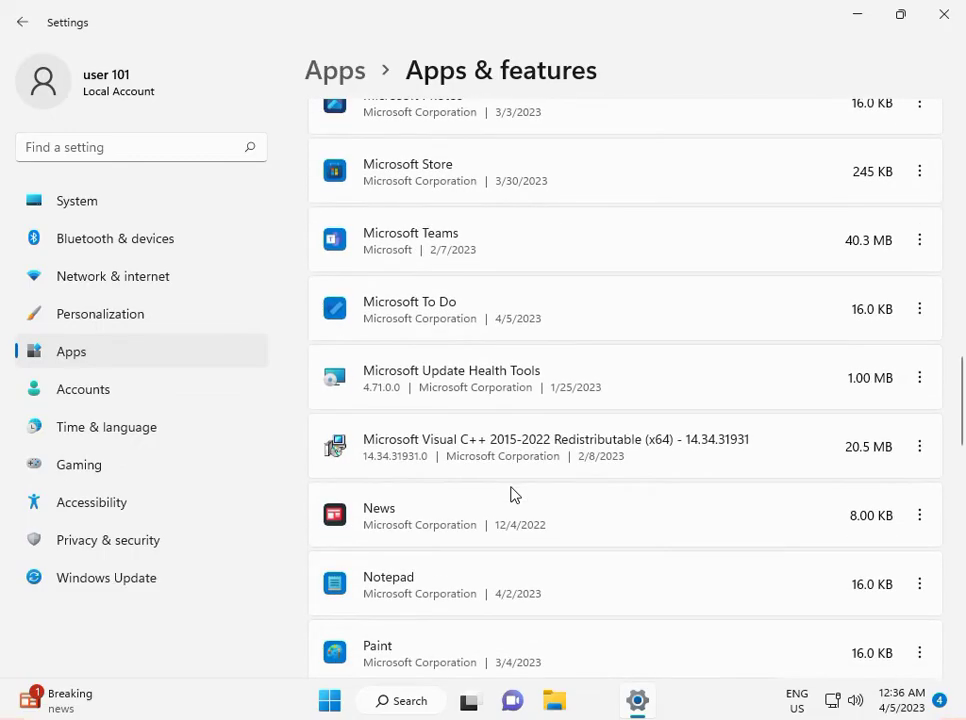
{"action": "scroll", "coordinate": [510, 492], "scroll_direction": "down", "scroll_amount": 8}
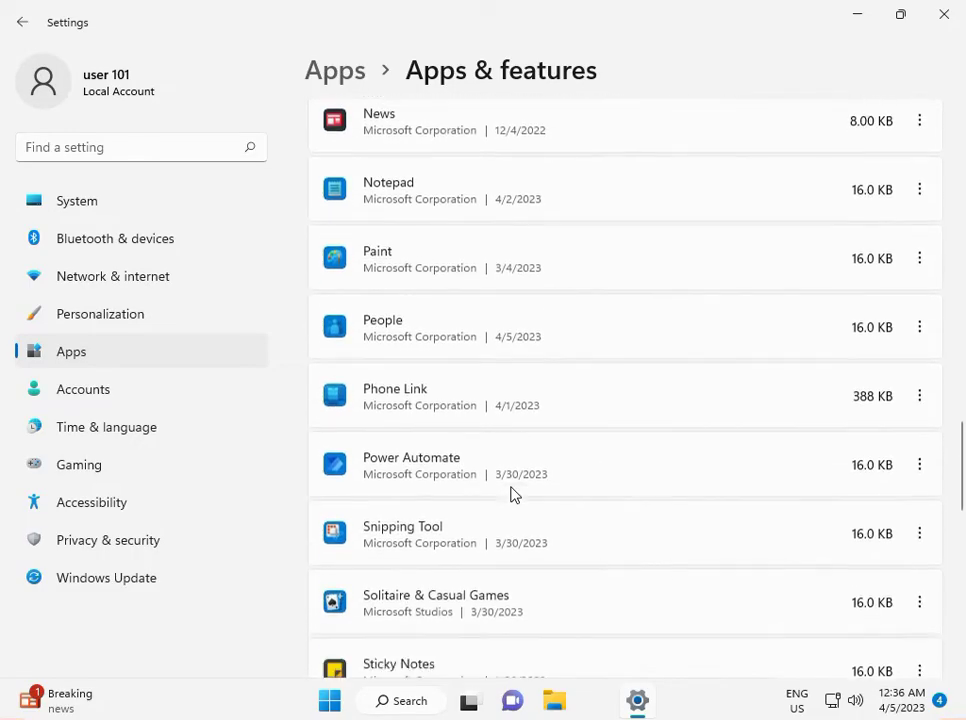
{"action": "scroll", "coordinate": [510, 492], "scroll_direction": "down", "scroll_amount": 8}
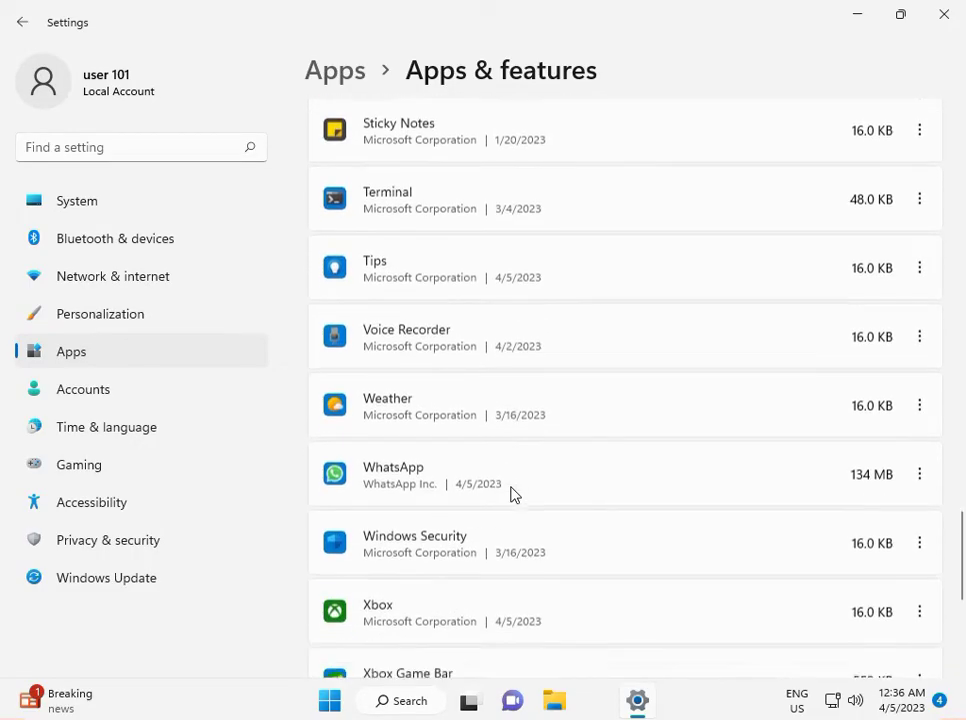
{"action": "scroll", "coordinate": [510, 492], "scroll_direction": "up", "scroll_amount": 6}
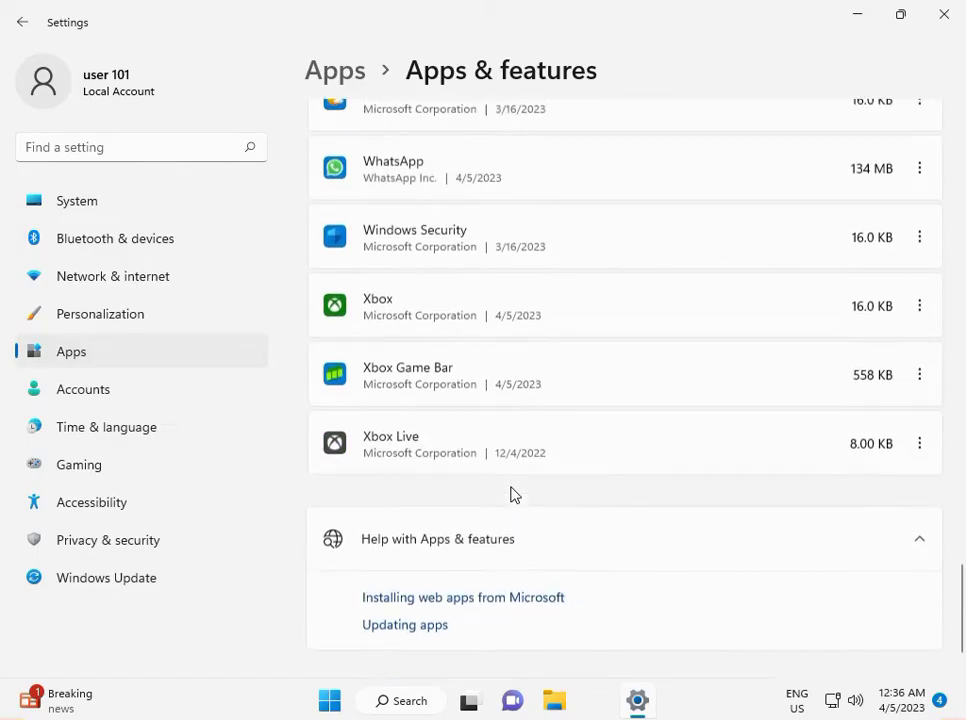
{"action": "scroll", "coordinate": [510, 492], "scroll_direction": "up", "scroll_amount": 6}
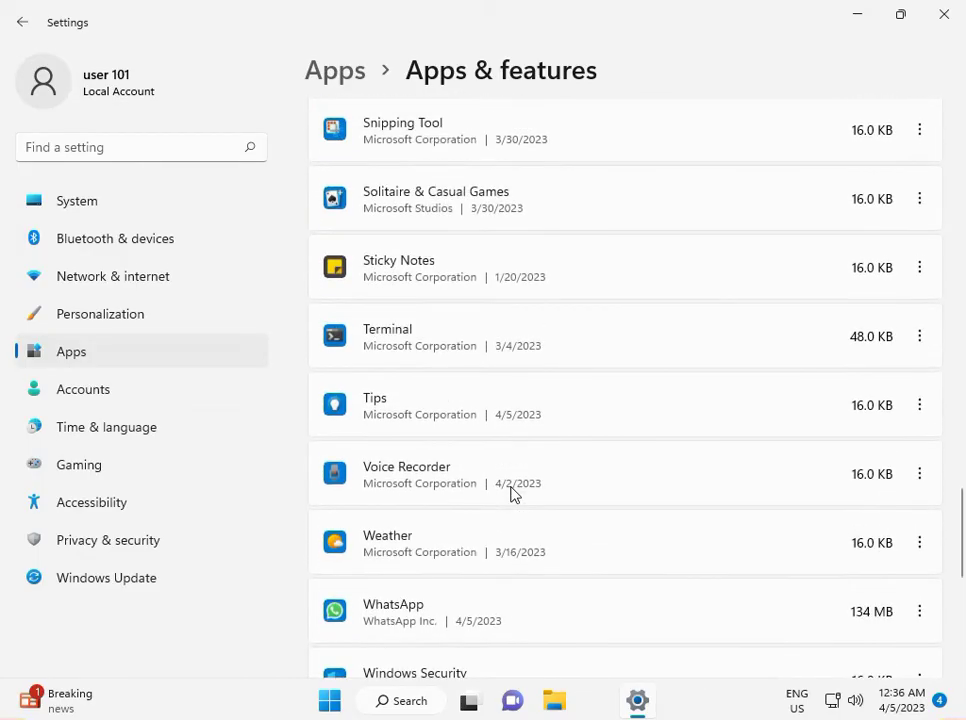
{"action": "scroll", "coordinate": [510, 492], "scroll_direction": "up", "scroll_amount": 6}
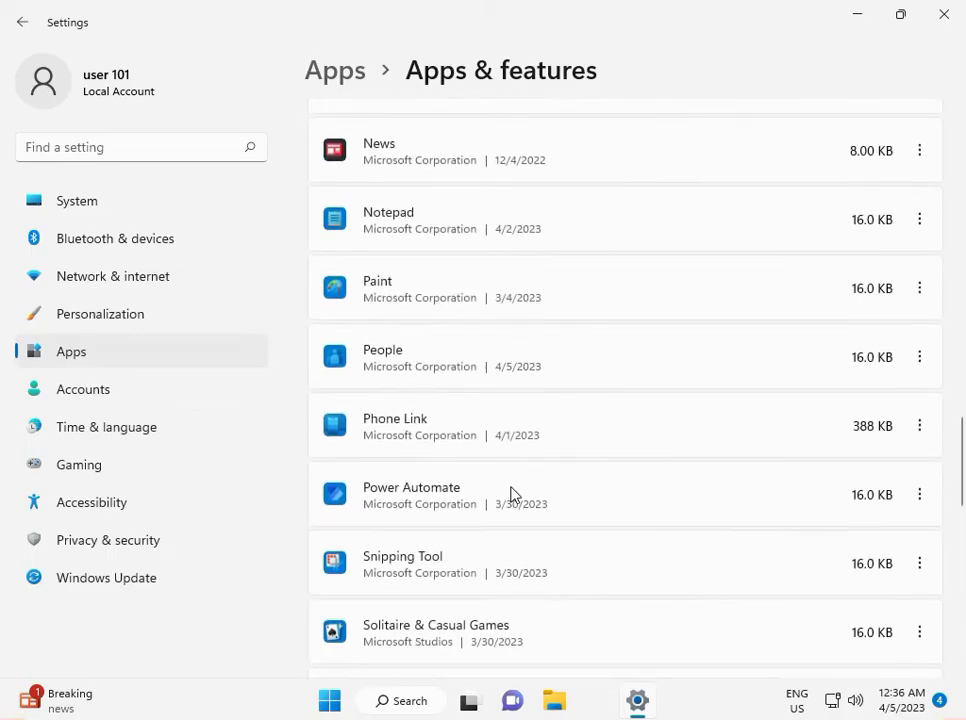
{"action": "scroll", "coordinate": [510, 492], "scroll_direction": "up", "scroll_amount": 2}
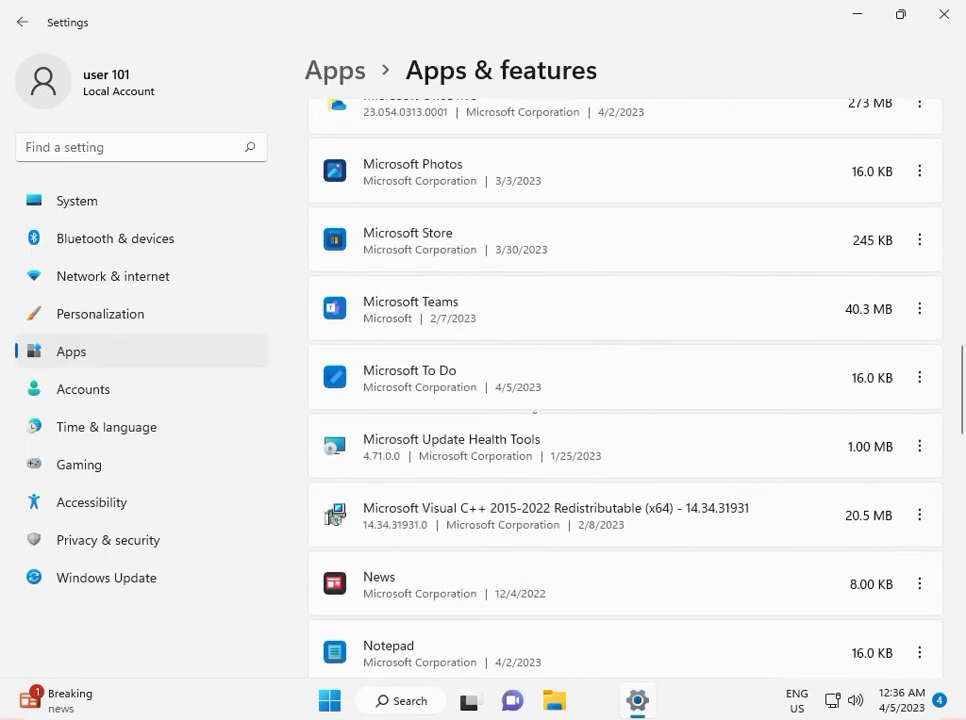
{"action": "left_click", "coordinate": [918, 241]}
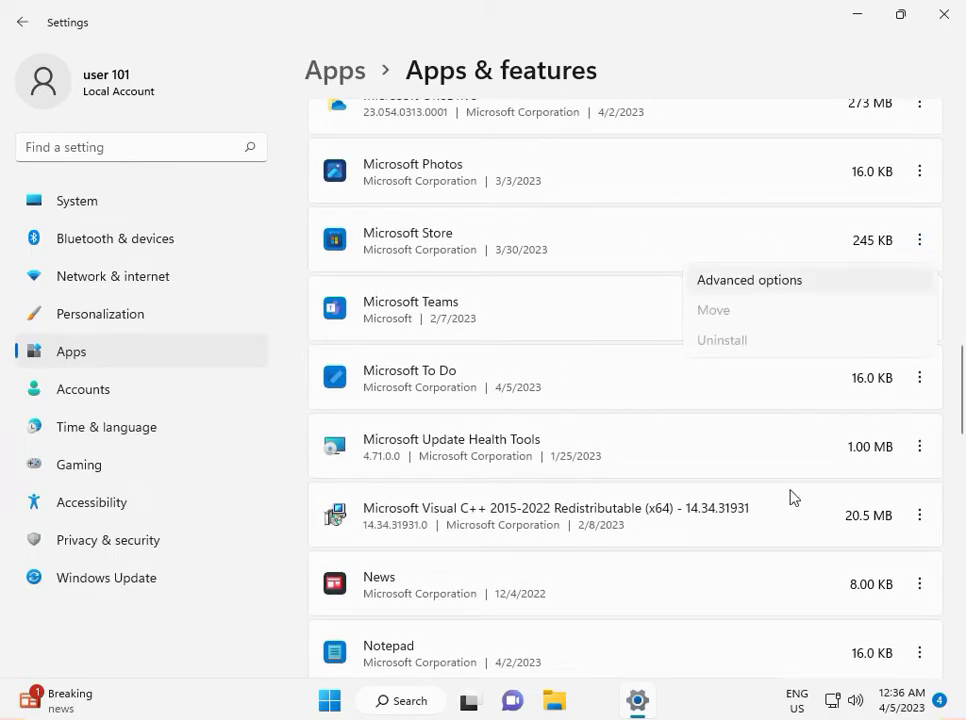
Reset Microsoft Store from its Advanced options, confirm data deletion, and close Settings
{"action": "left_click", "coordinate": [743, 287]}
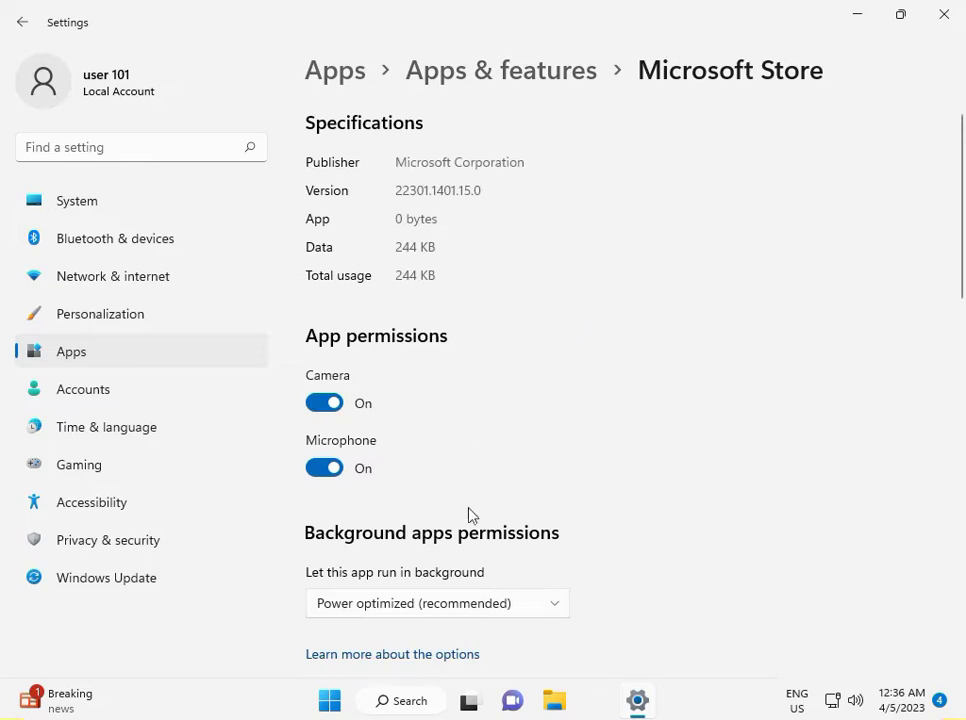
{"action": "scroll", "coordinate": [468, 510], "scroll_direction": "down", "scroll_amount": 7}
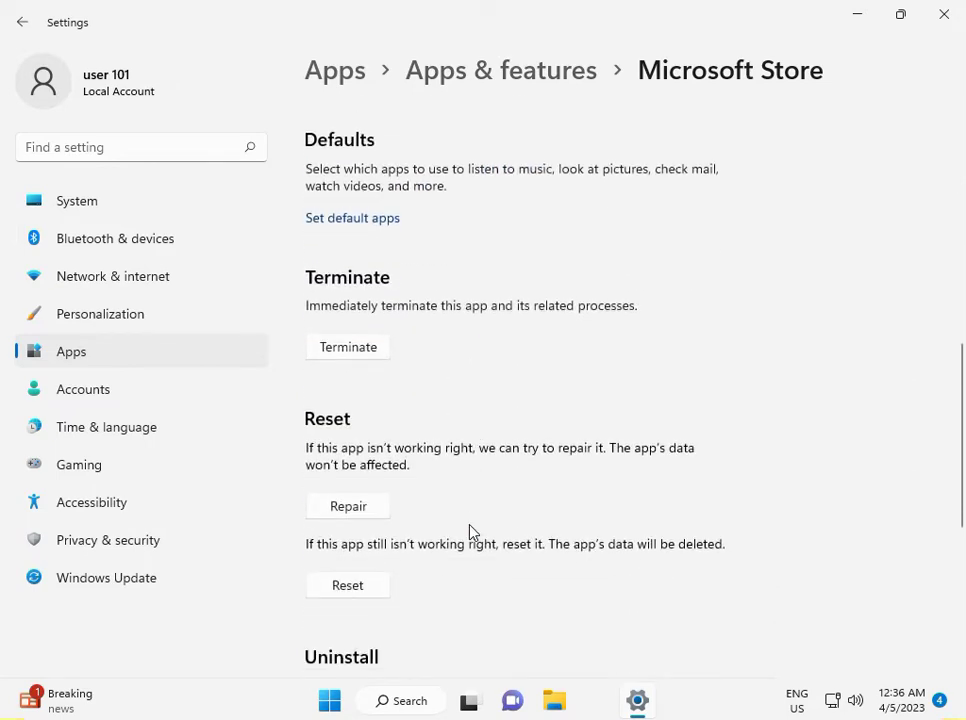
{"action": "left_click", "coordinate": [346, 586]}
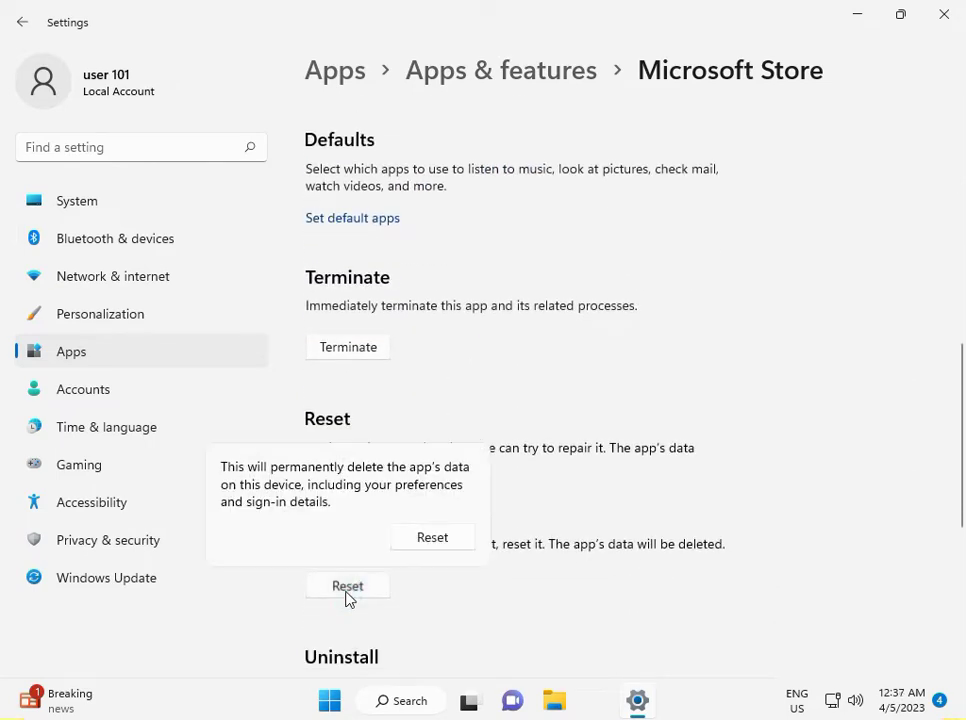
{"action": "left_click", "coordinate": [425, 546]}
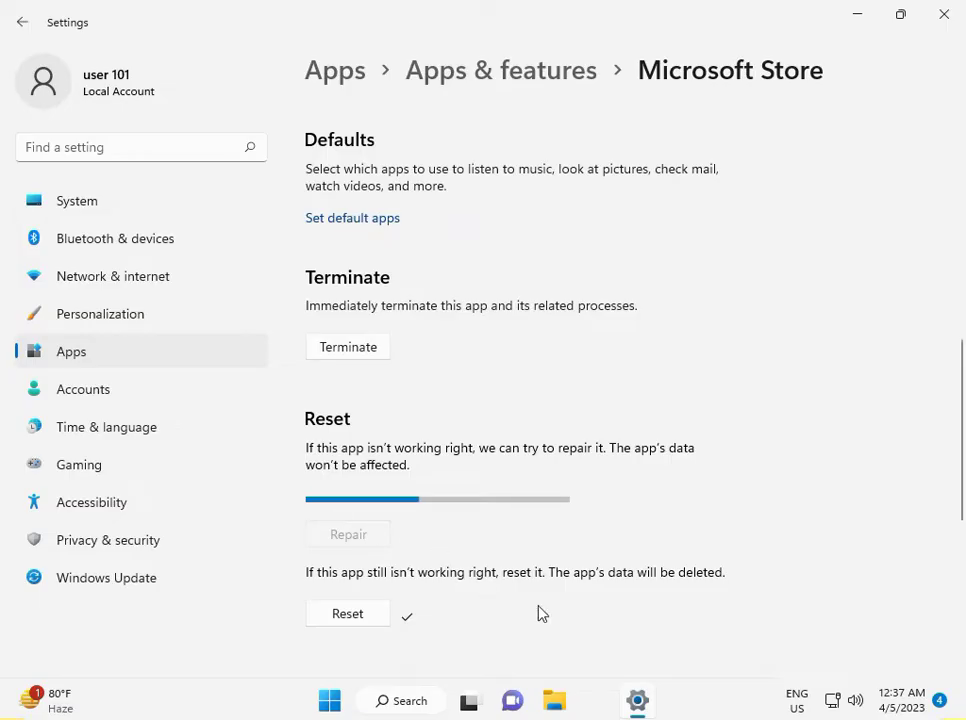
{"action": "left_click", "coordinate": [937, 27]}
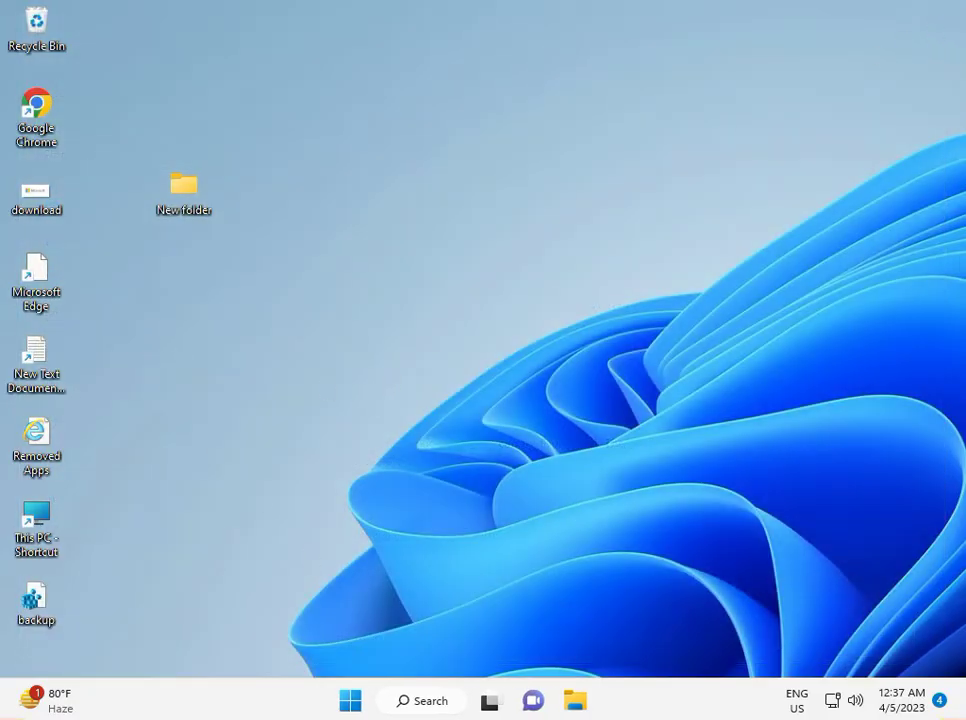
Search Start for 'cont' and launch Control Panel from the results
{"action": "left_click", "coordinate": [350, 702]}
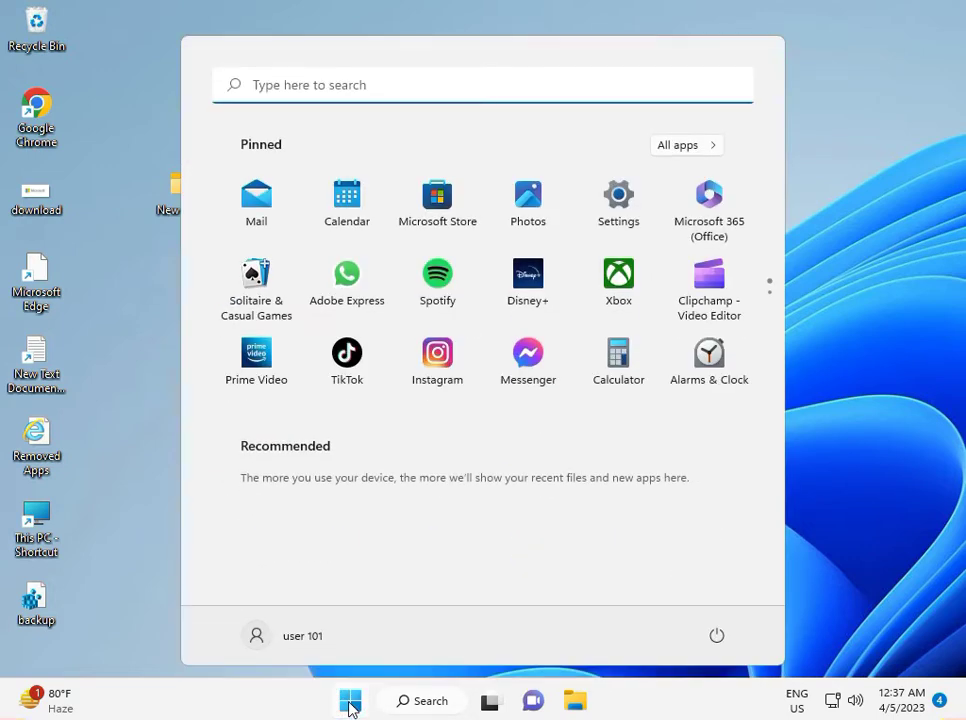
{"action": "type", "text": "co"}
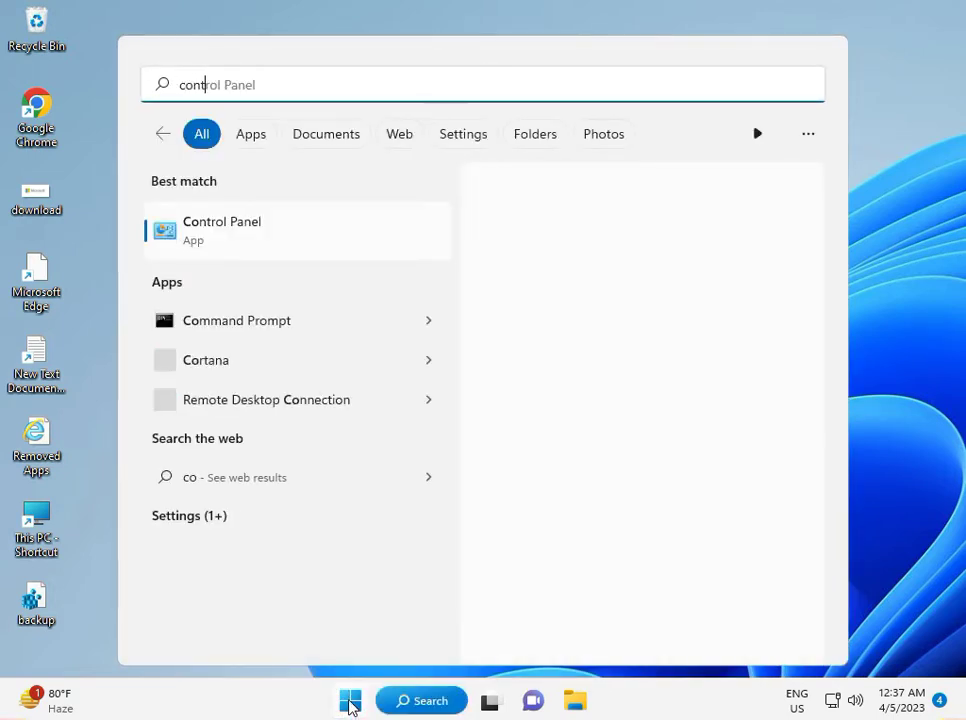
{"action": "type", "text": "nt"}
{"action": "left_click", "coordinate": [198, 229]}
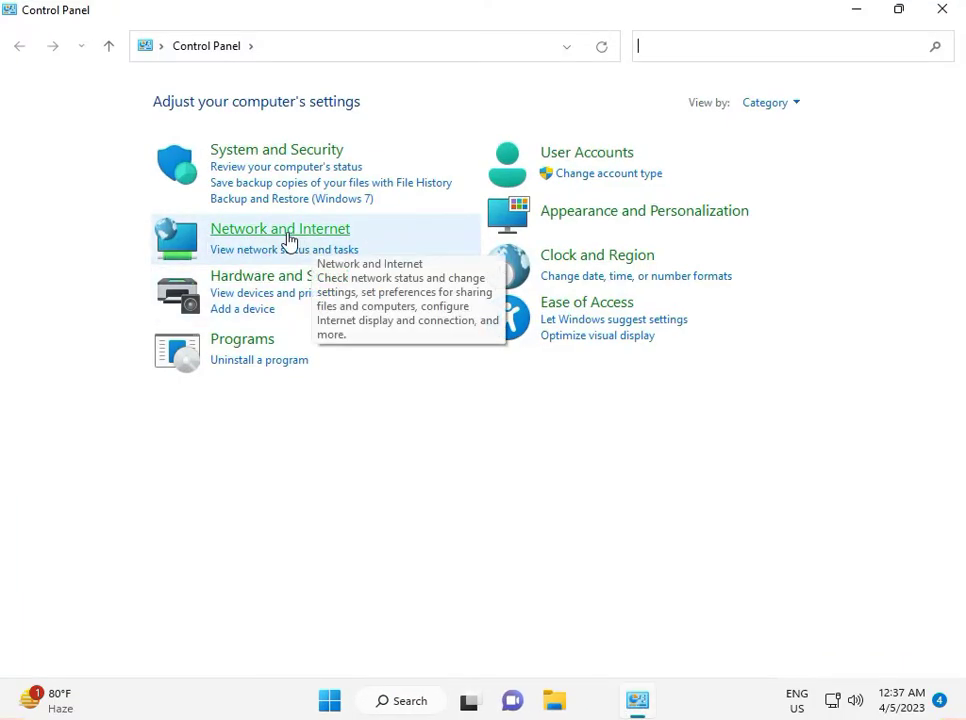
Keep Category view and go via Network and Sharing Center to the Ethernet Status dialog
{"action": "left_click", "coordinate": [771, 105]}
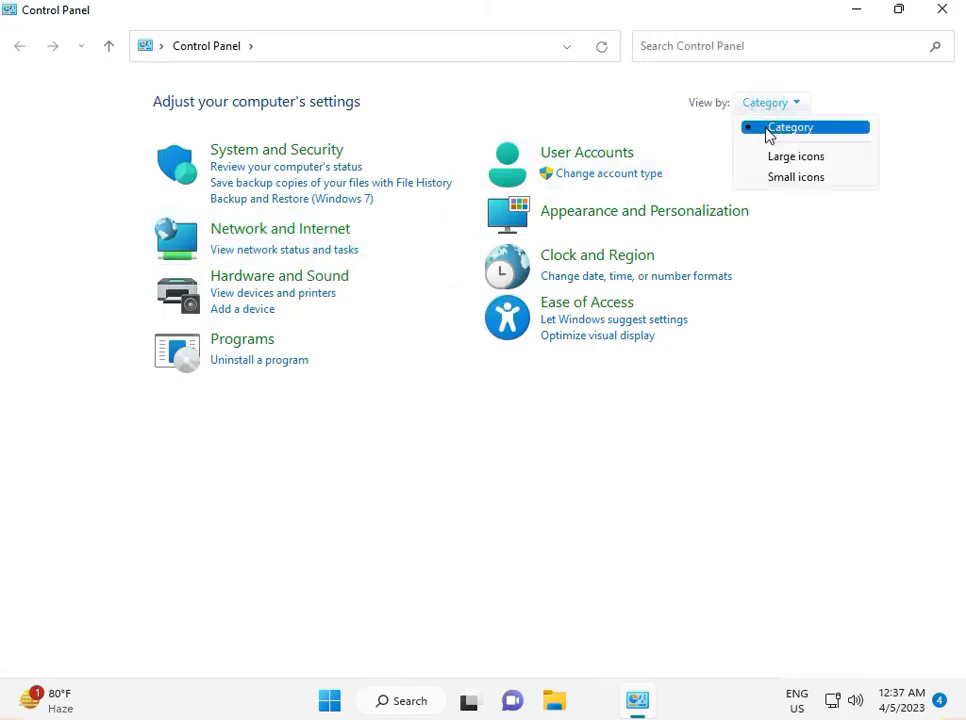
{"action": "left_click", "coordinate": [770, 131]}
{"action": "left_click", "coordinate": [261, 229]}
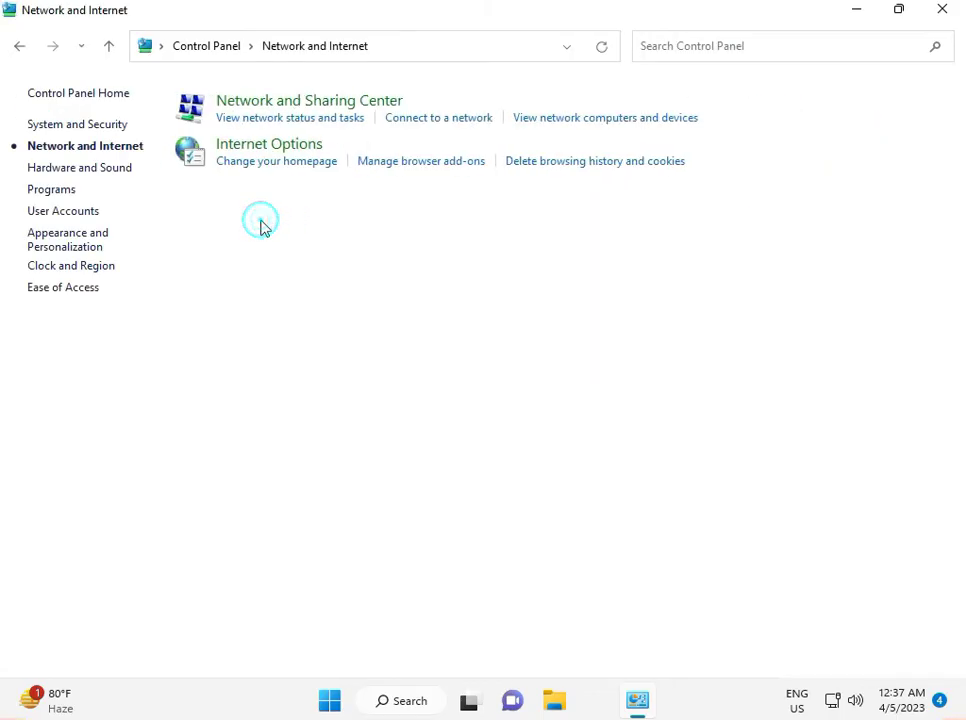
{"action": "left_click", "coordinate": [340, 101]}
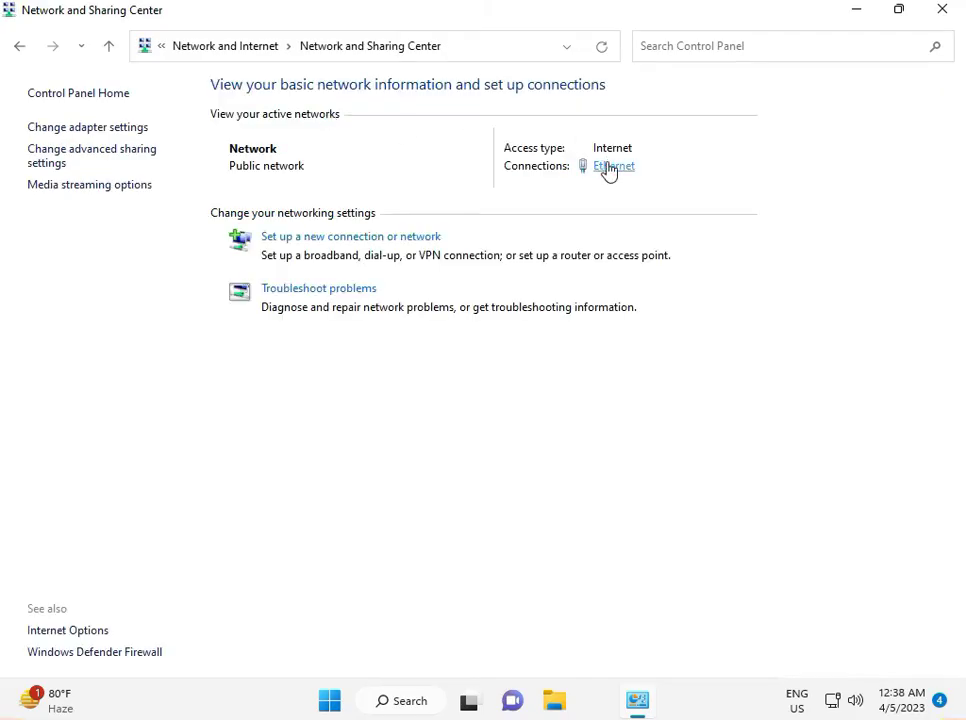
{"action": "left_click", "coordinate": [609, 167]}
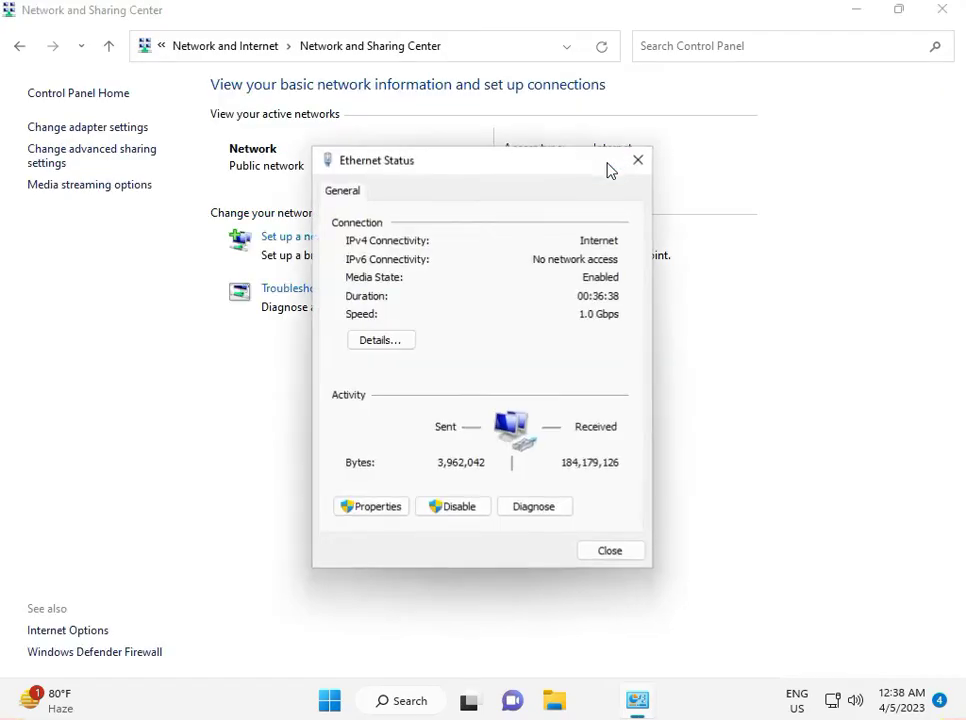
Set Ethernet IPv4 DNS servers to 8.8.8.8 and 8.8.4.4, then close the network windows
{"action": "left_click", "coordinate": [391, 512]}
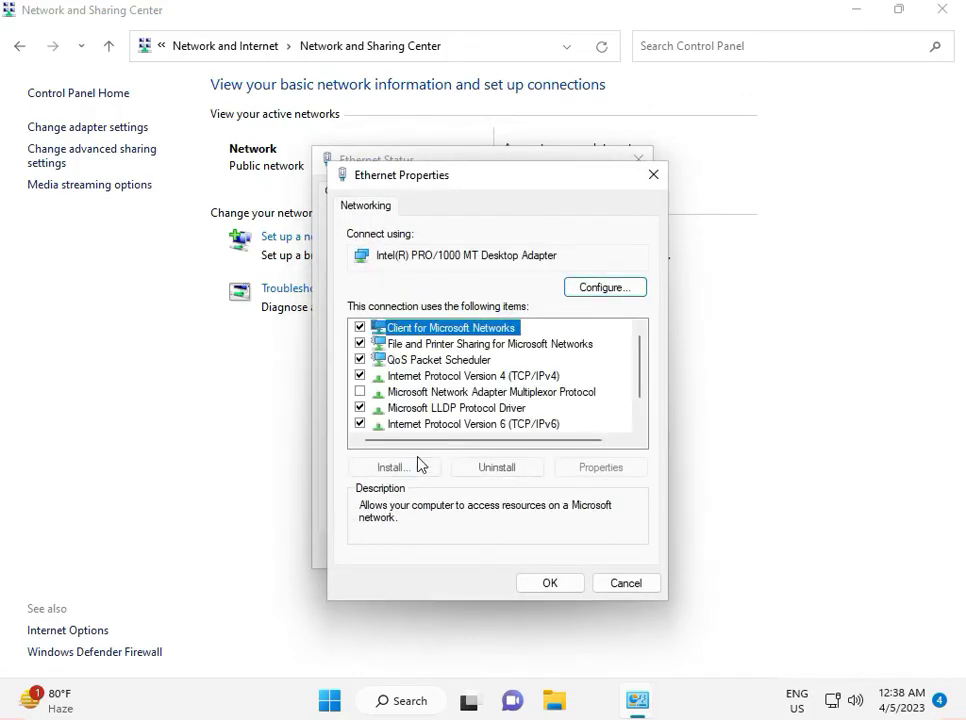
{"action": "double_click", "coordinate": [472, 377]}
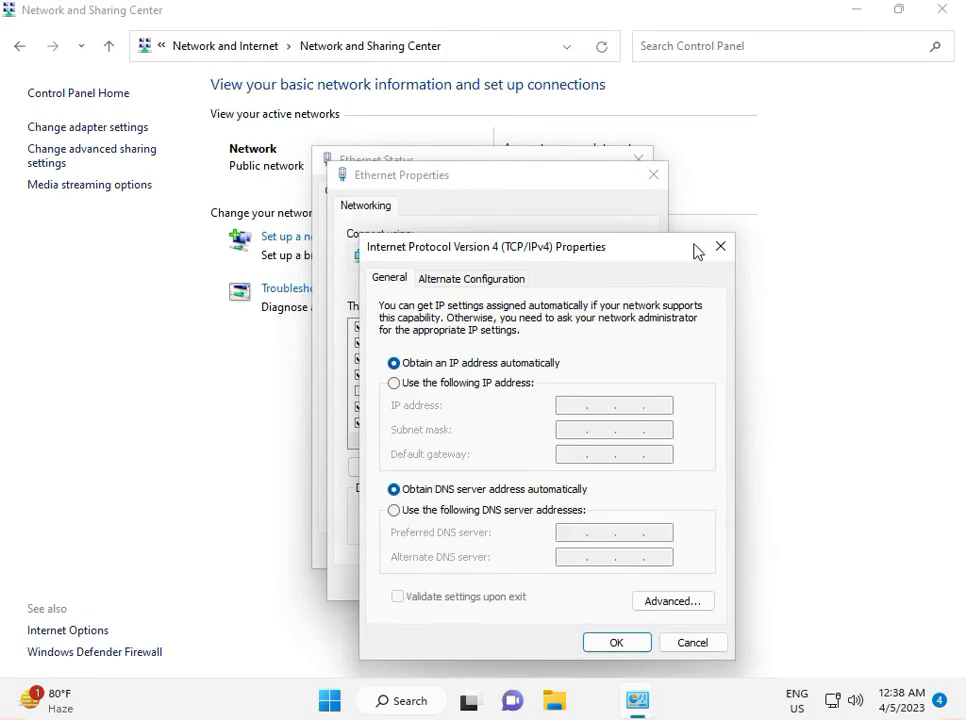
{"action": "left_click", "coordinate": [719, 246]}
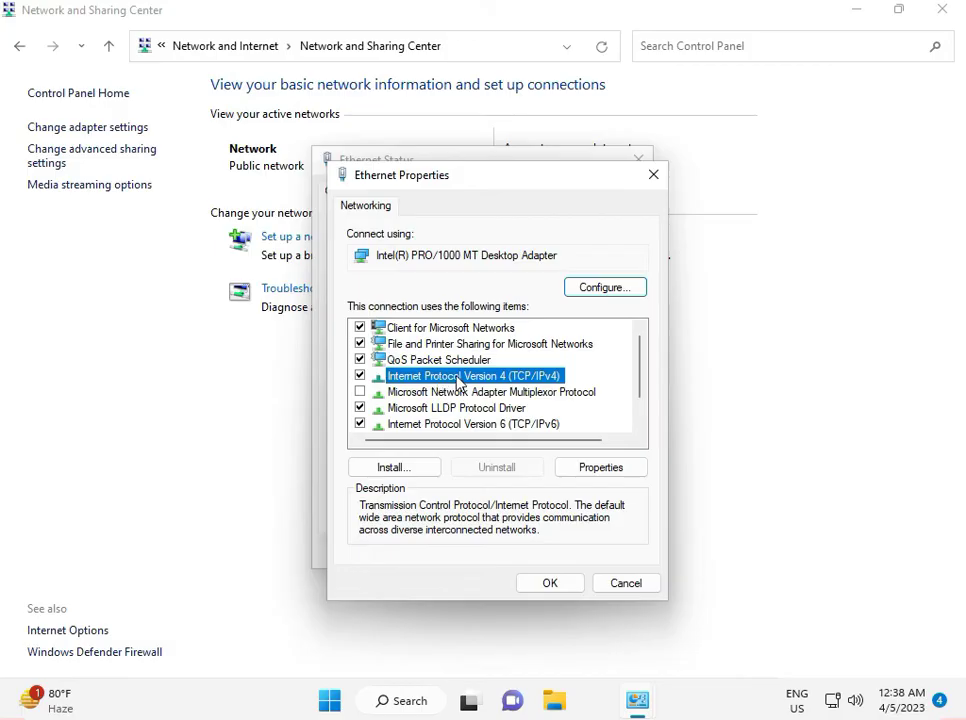
{"action": "double_click", "coordinate": [460, 378]}
{"action": "left_click", "coordinate": [498, 514]}
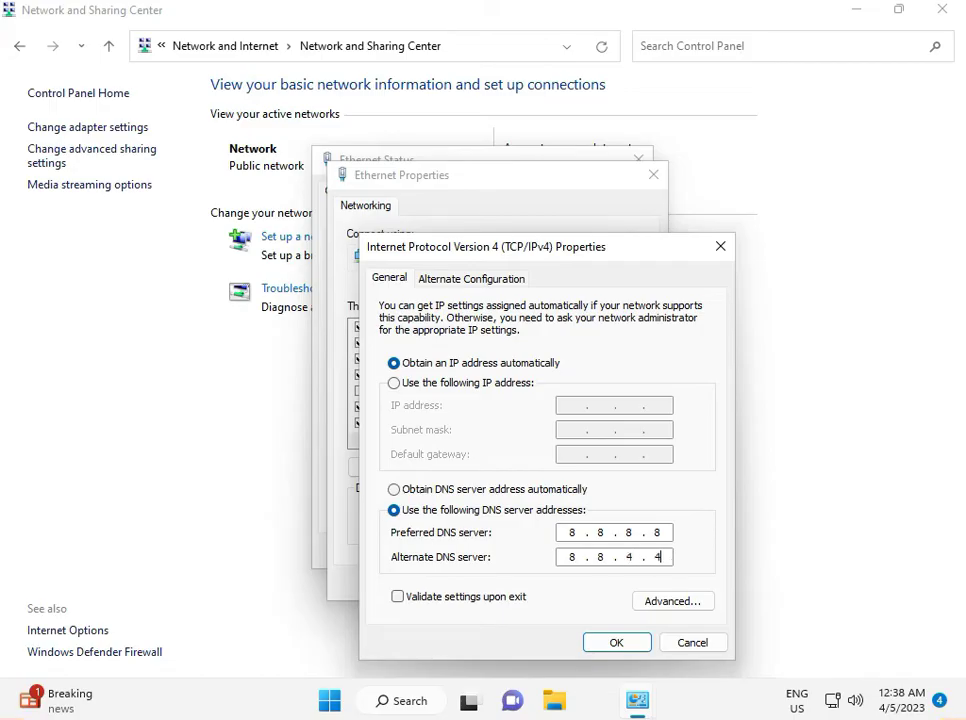
{"action": "left_click", "coordinate": [640, 646]}
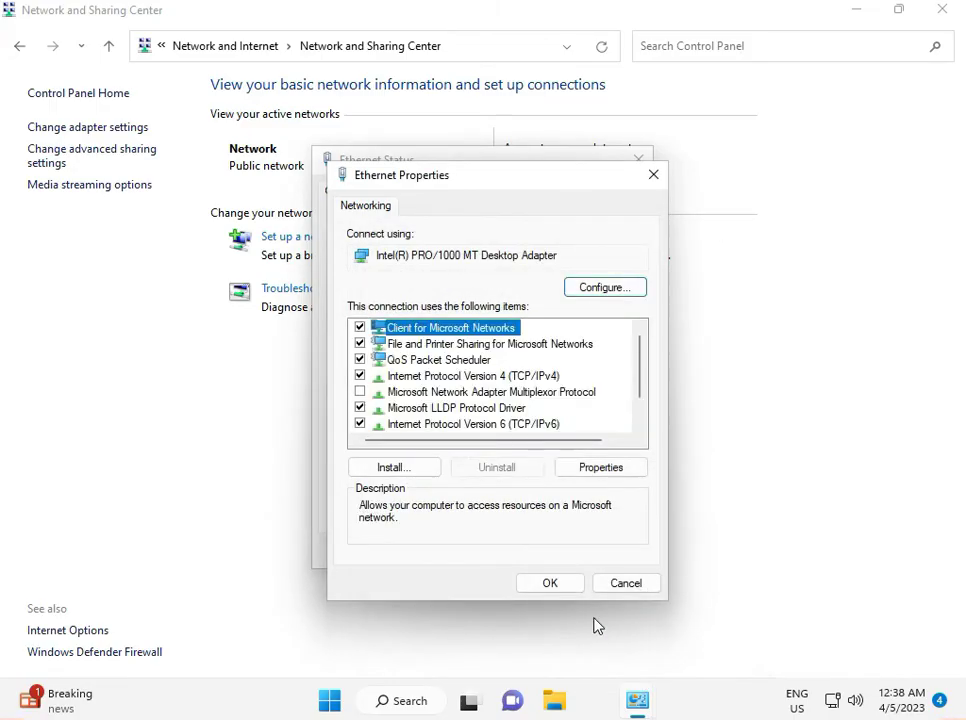
{"action": "left_click", "coordinate": [552, 584]}
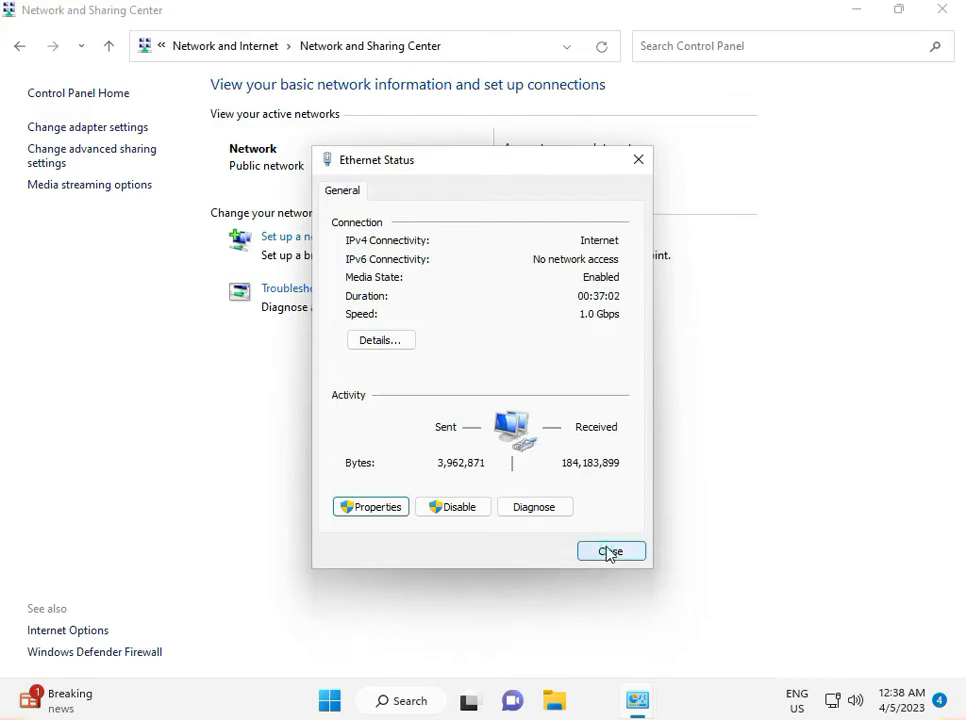
{"action": "left_click", "coordinate": [608, 550]}
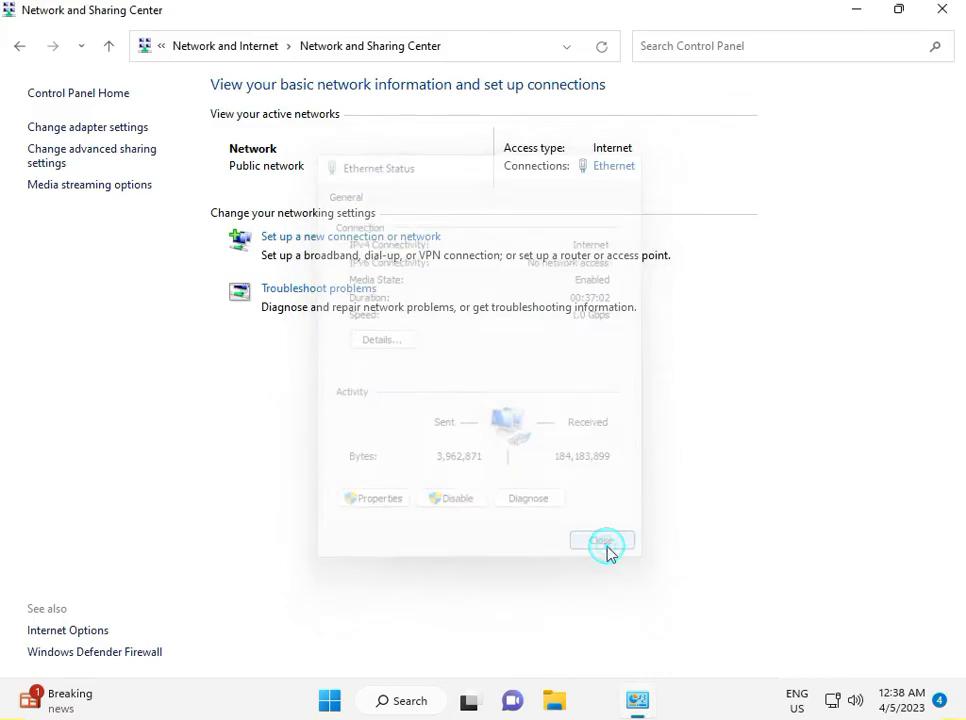
{"action": "left_click", "coordinate": [941, 14]}
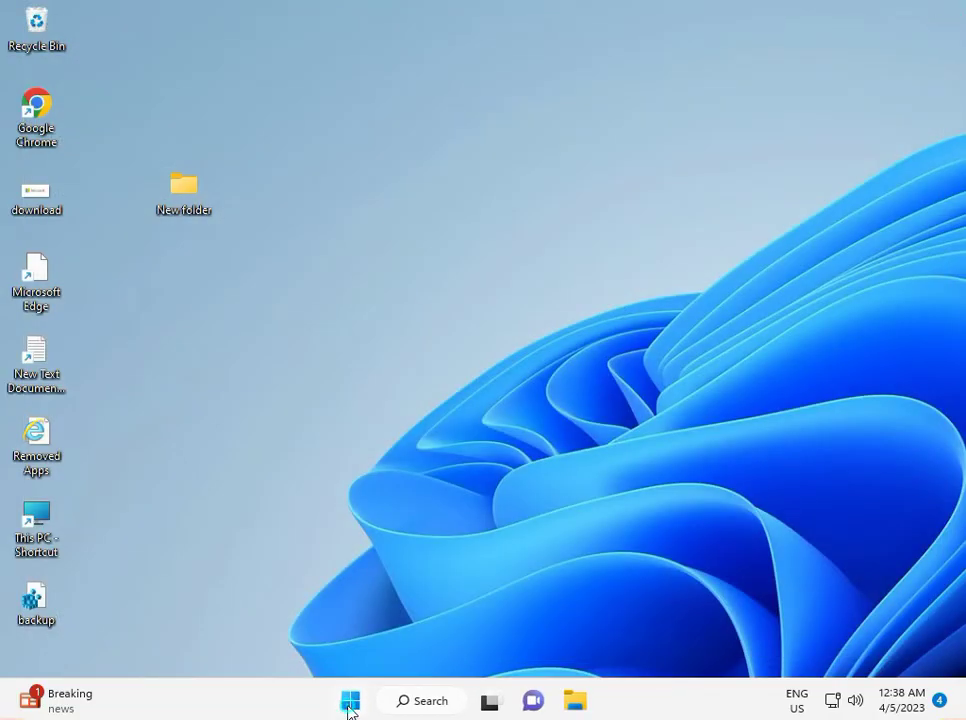
Open Settings from Start and switch to the Network & internet page
{"action": "left_click", "coordinate": [350, 698]}
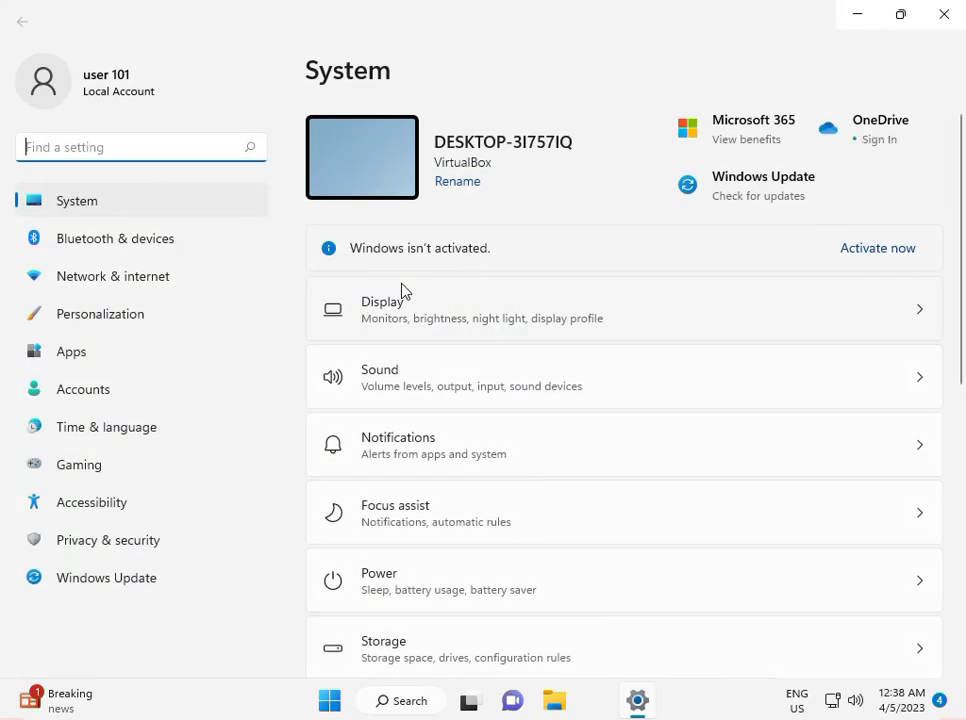
{"action": "left_click", "coordinate": [149, 285]}
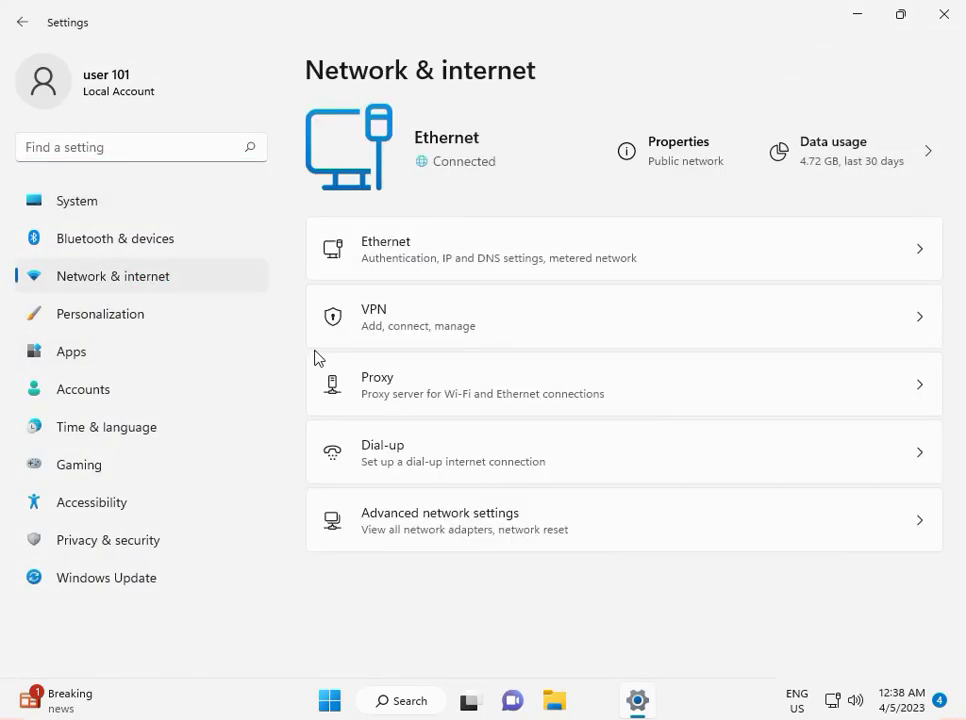
Go through Advanced network settings to the Network reset page, which warns of a restart
{"action": "left_click", "coordinate": [452, 524]}
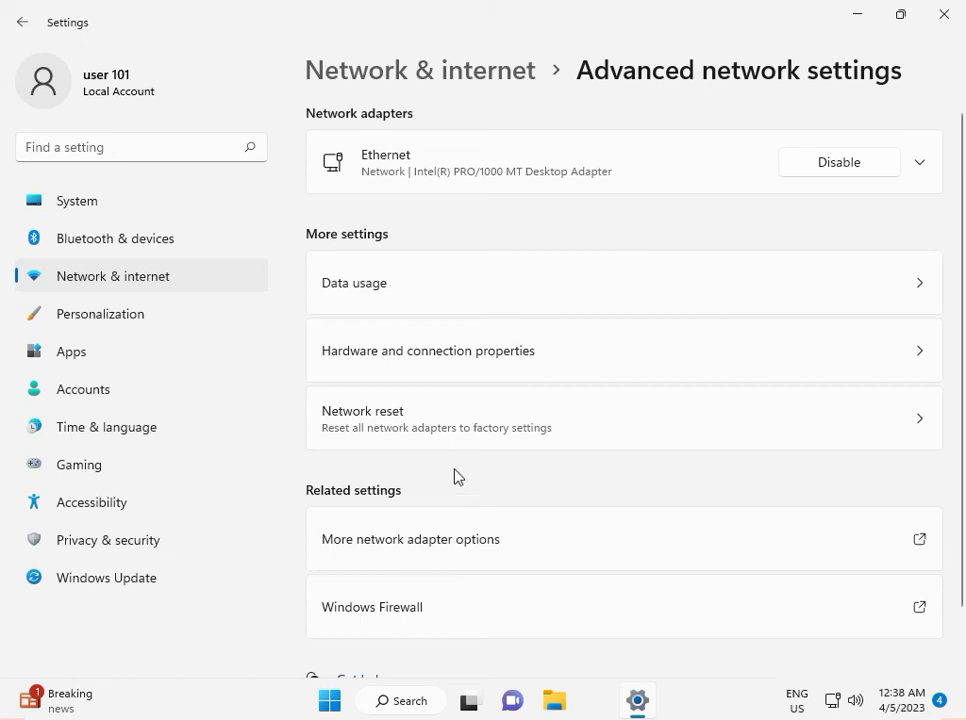
{"action": "left_click", "coordinate": [425, 428]}
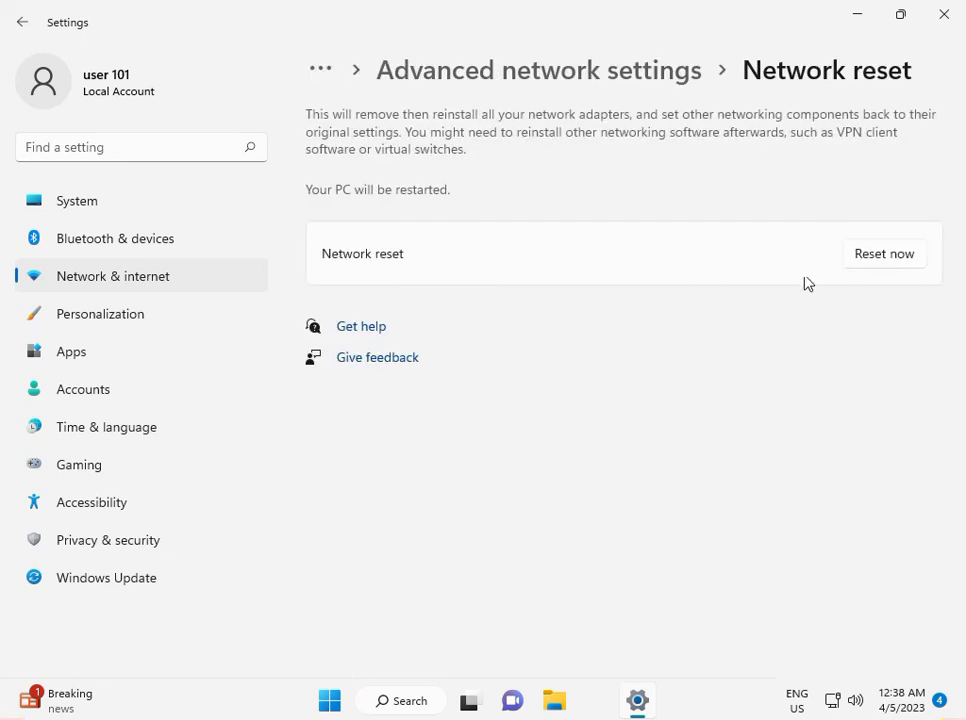